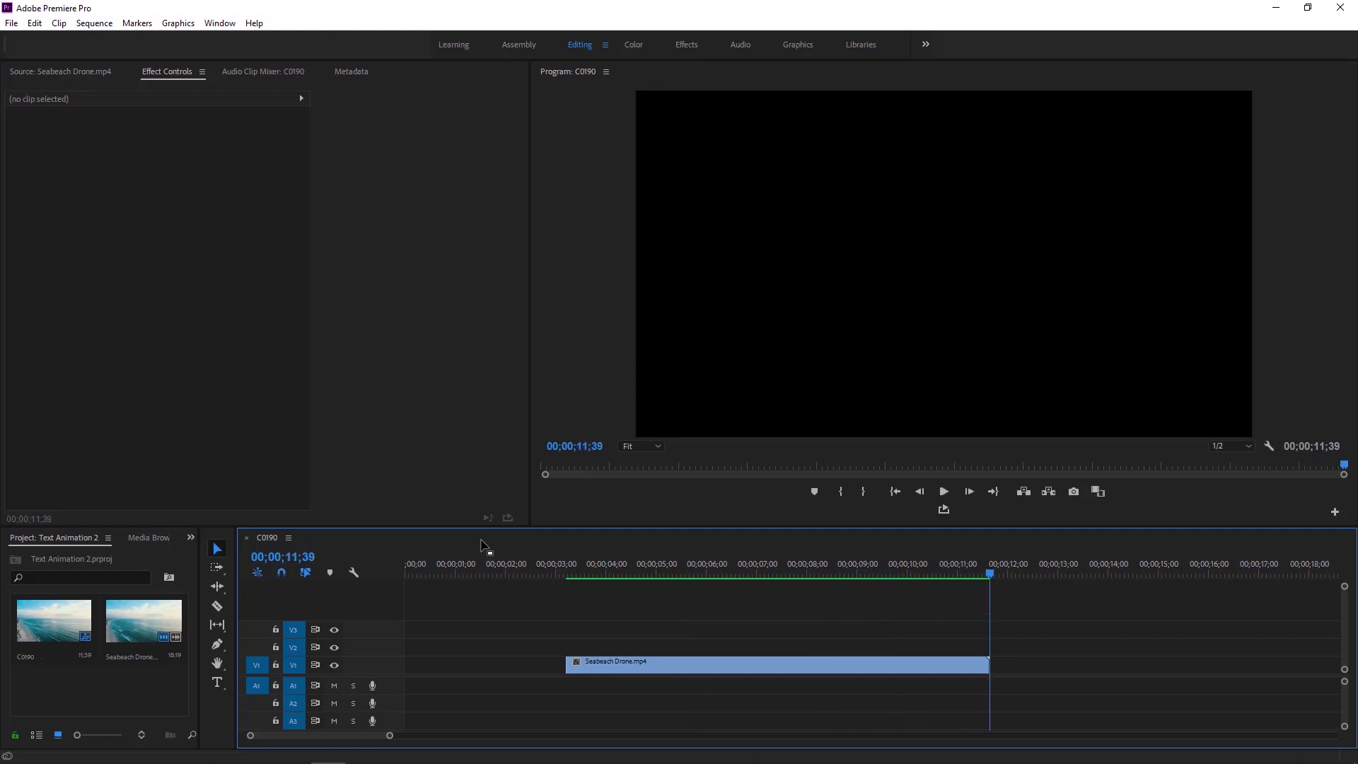
Step: Move the playhead to about 00;00;03;58 so the beach drone shot appears in the Program monitor
{"action": "left_click_drag", "start_coordinate": [554, 567], "coordinate": [606, 570]}
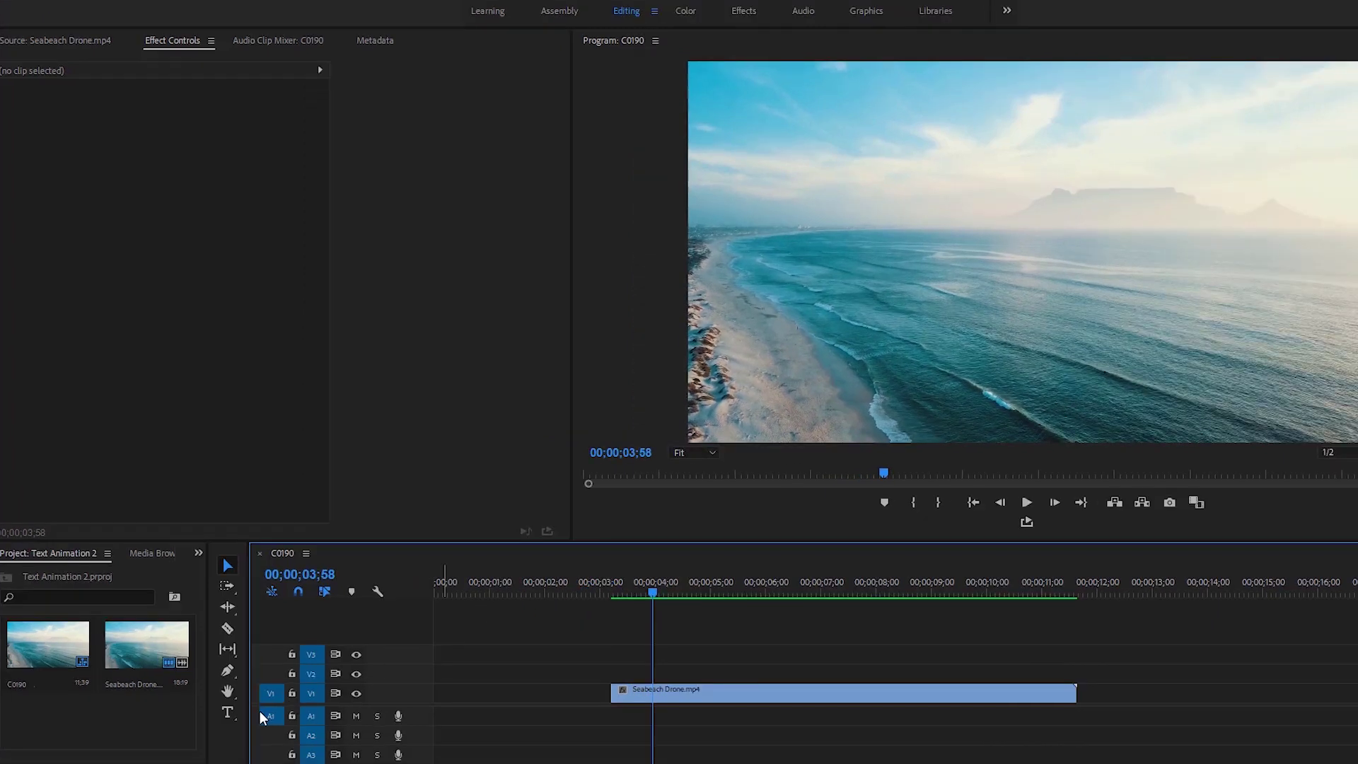
Step: Add a new text layer reading '7' over the footage
{"action": "left_click", "coordinate": [221, 686]}
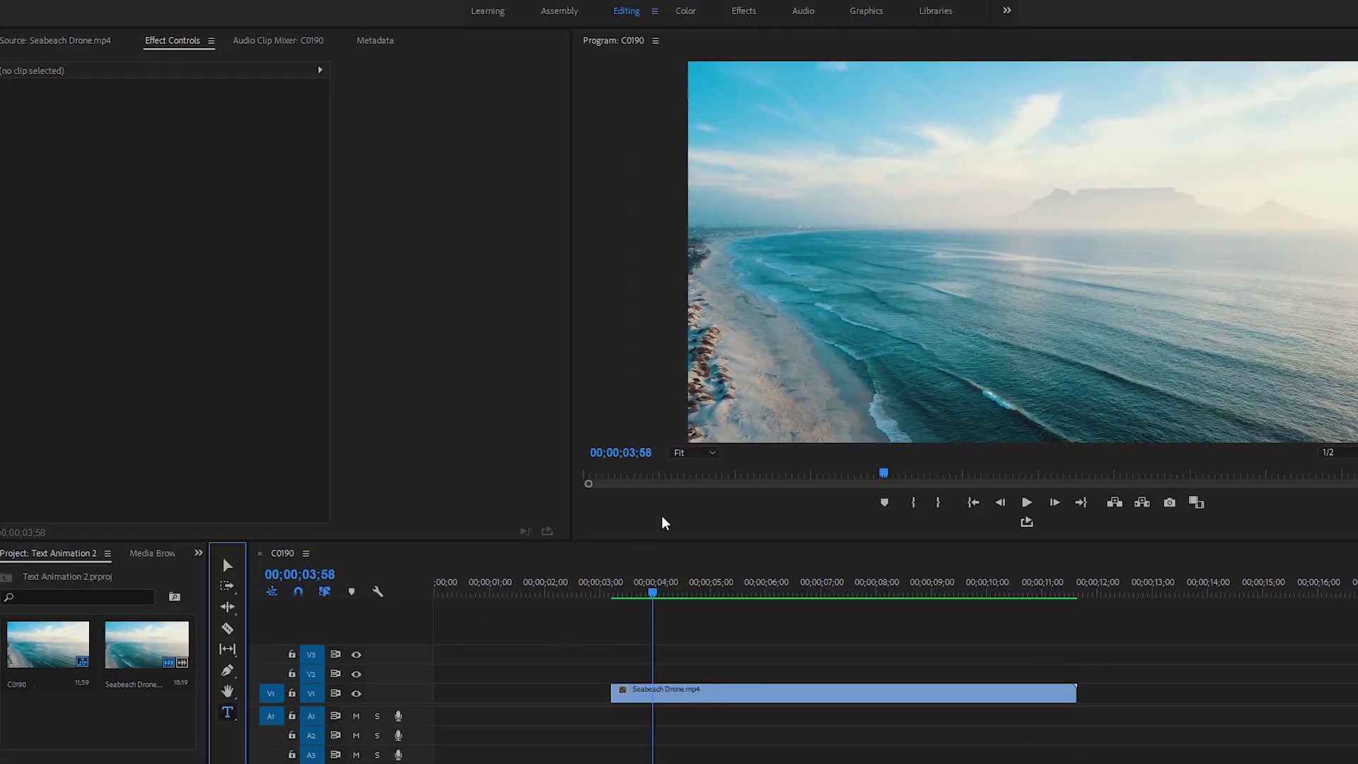
{"action": "left_click", "coordinate": [823, 258]}
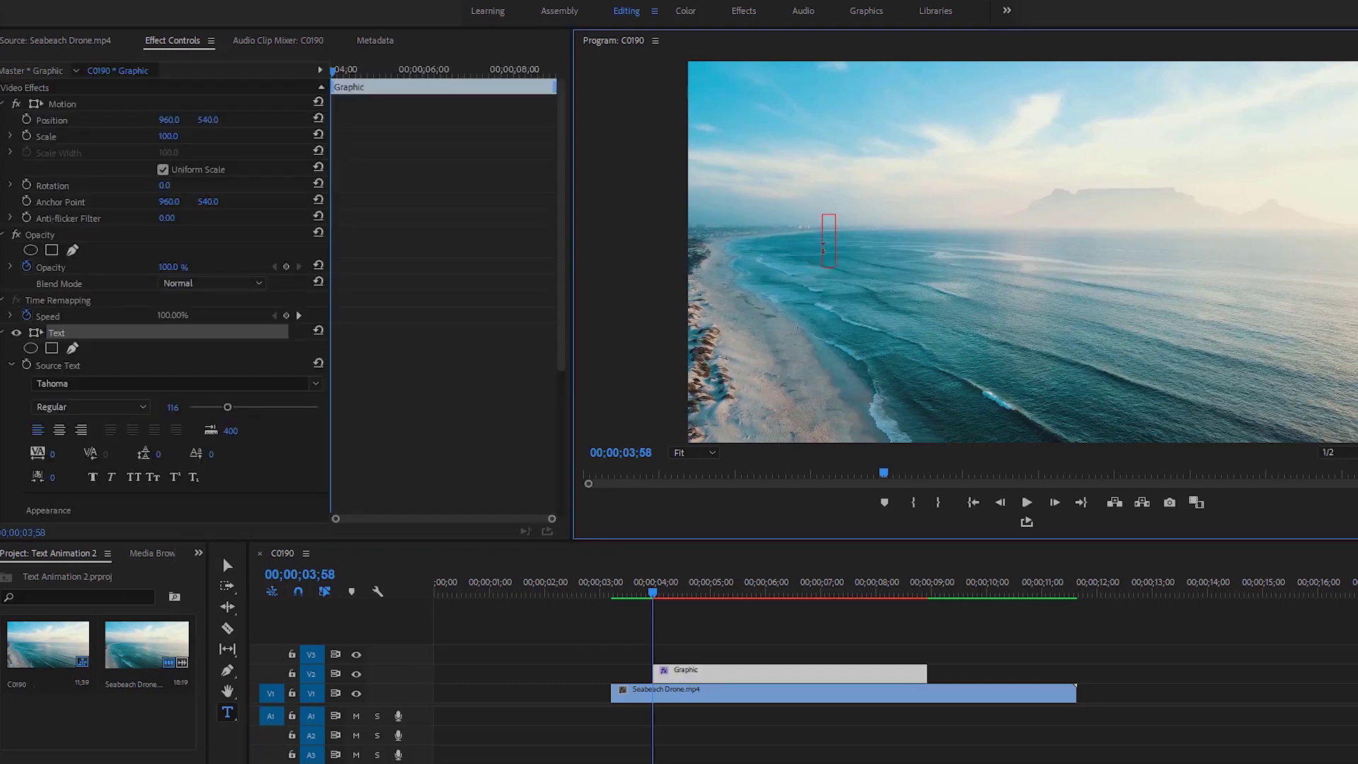
{"action": "type", "text": "7"}
Step: Style the 7 in Roboto Black at size 400
{"action": "key", "text": "ctrl+a"}
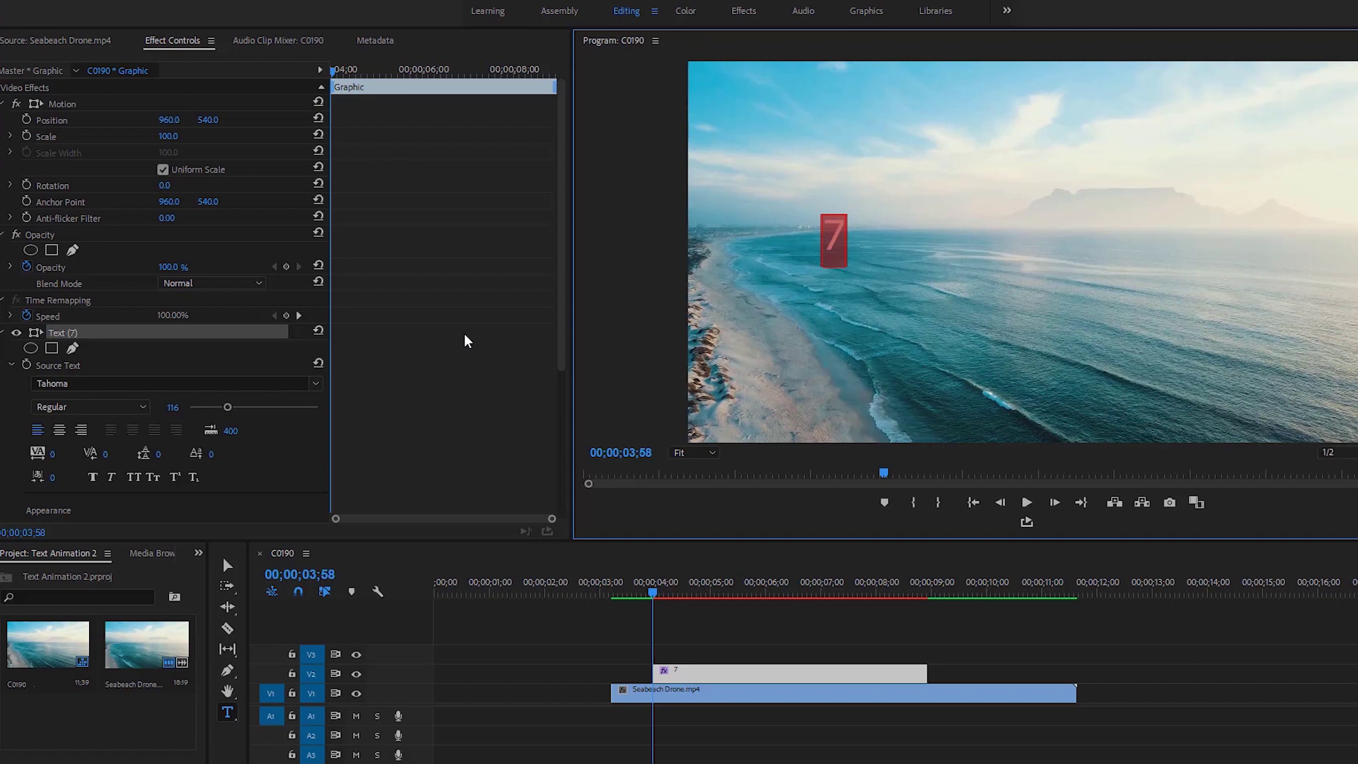
{"action": "left_click", "coordinate": [316, 383]}
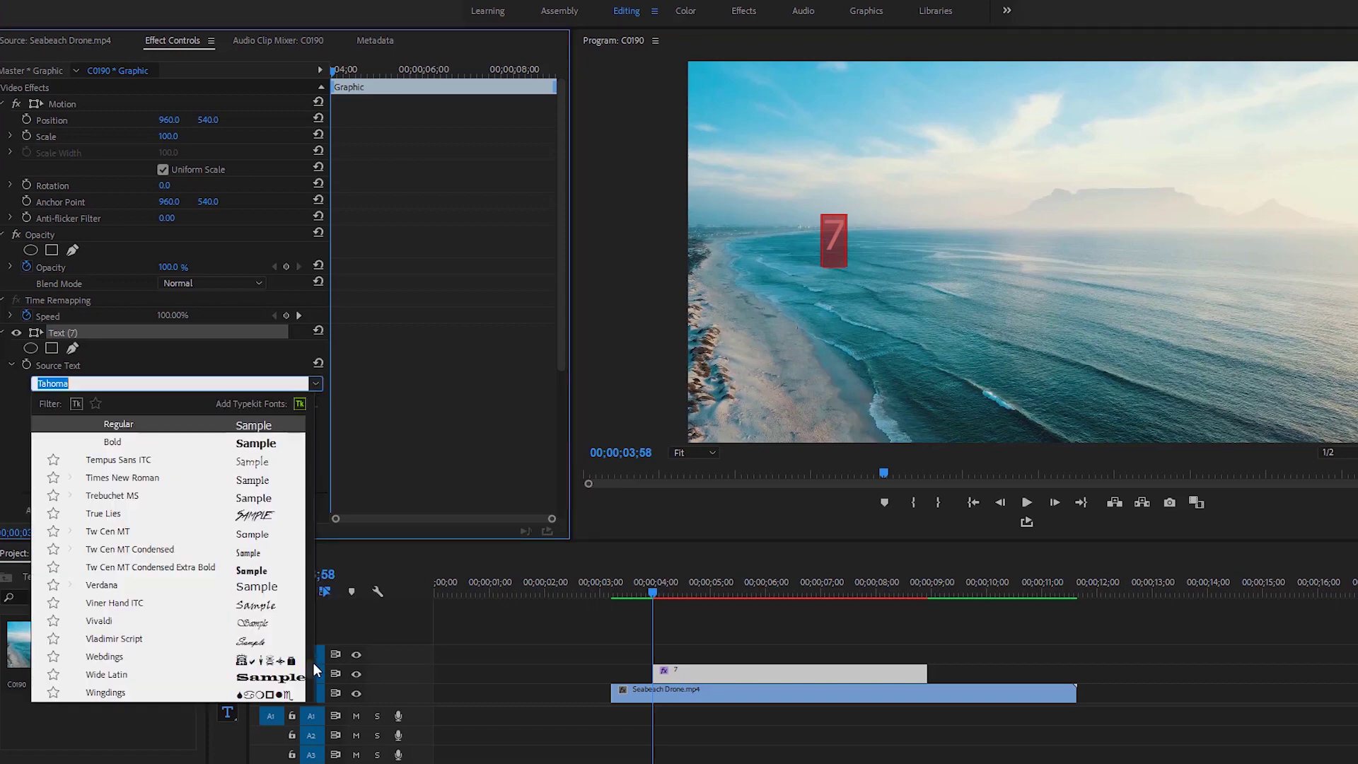
{"action": "left_click_drag", "start_coordinate": [312, 663], "coordinate": [311, 403]}
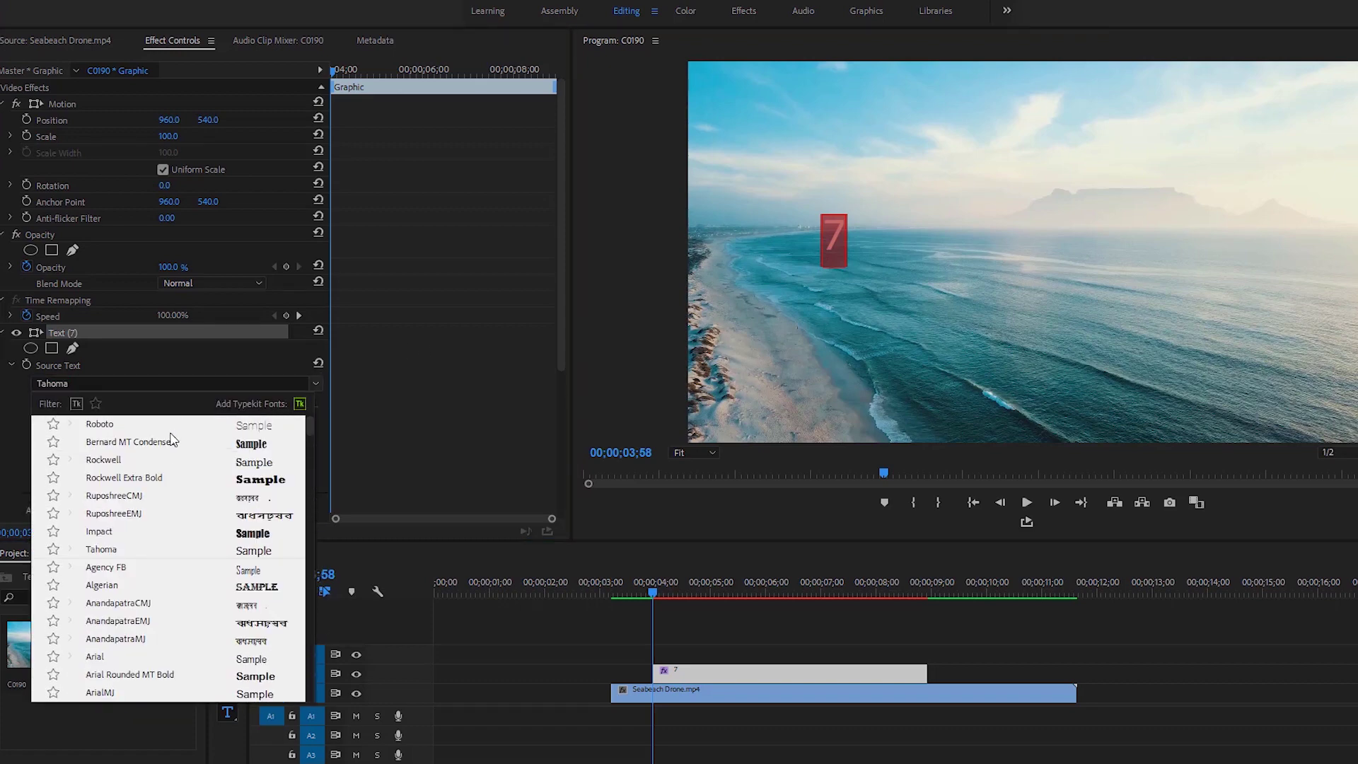
{"action": "left_click", "coordinate": [111, 423]}
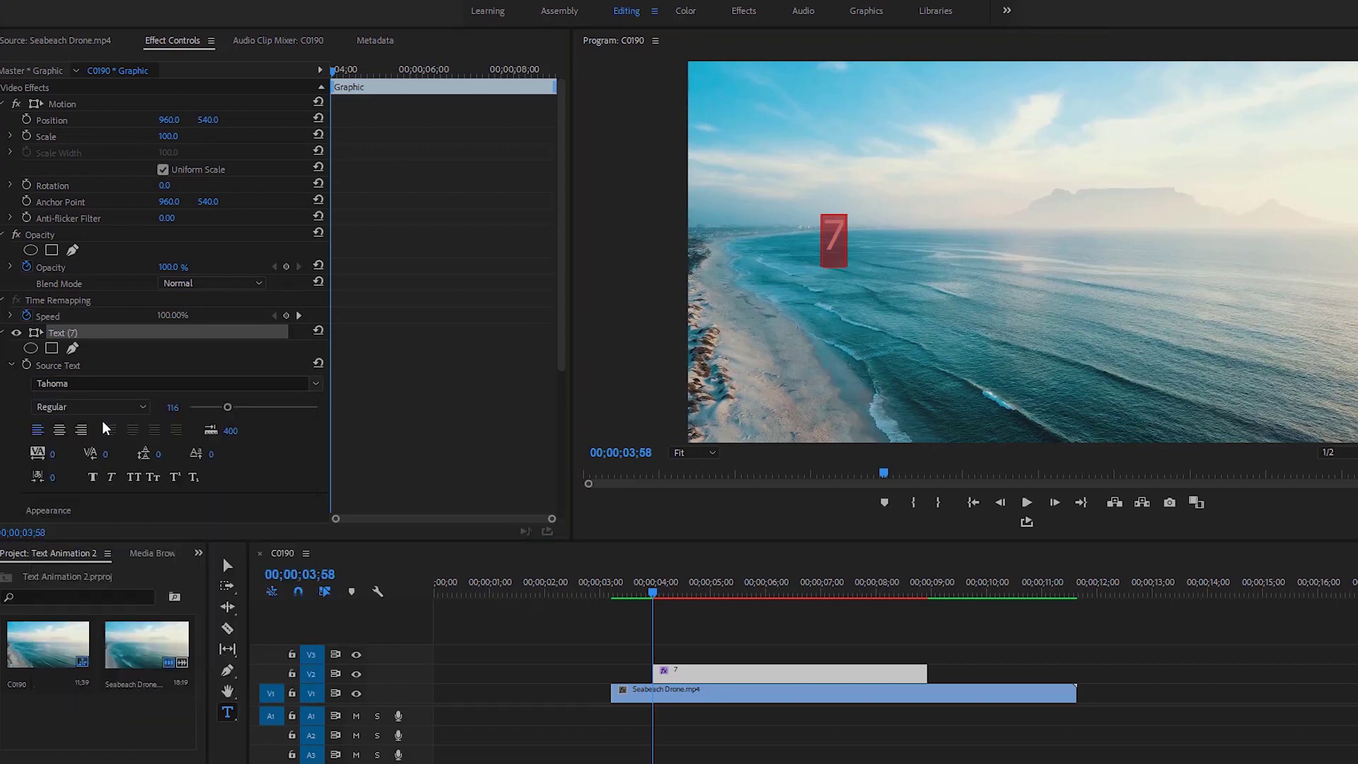
{"action": "left_click", "coordinate": [141, 409]}
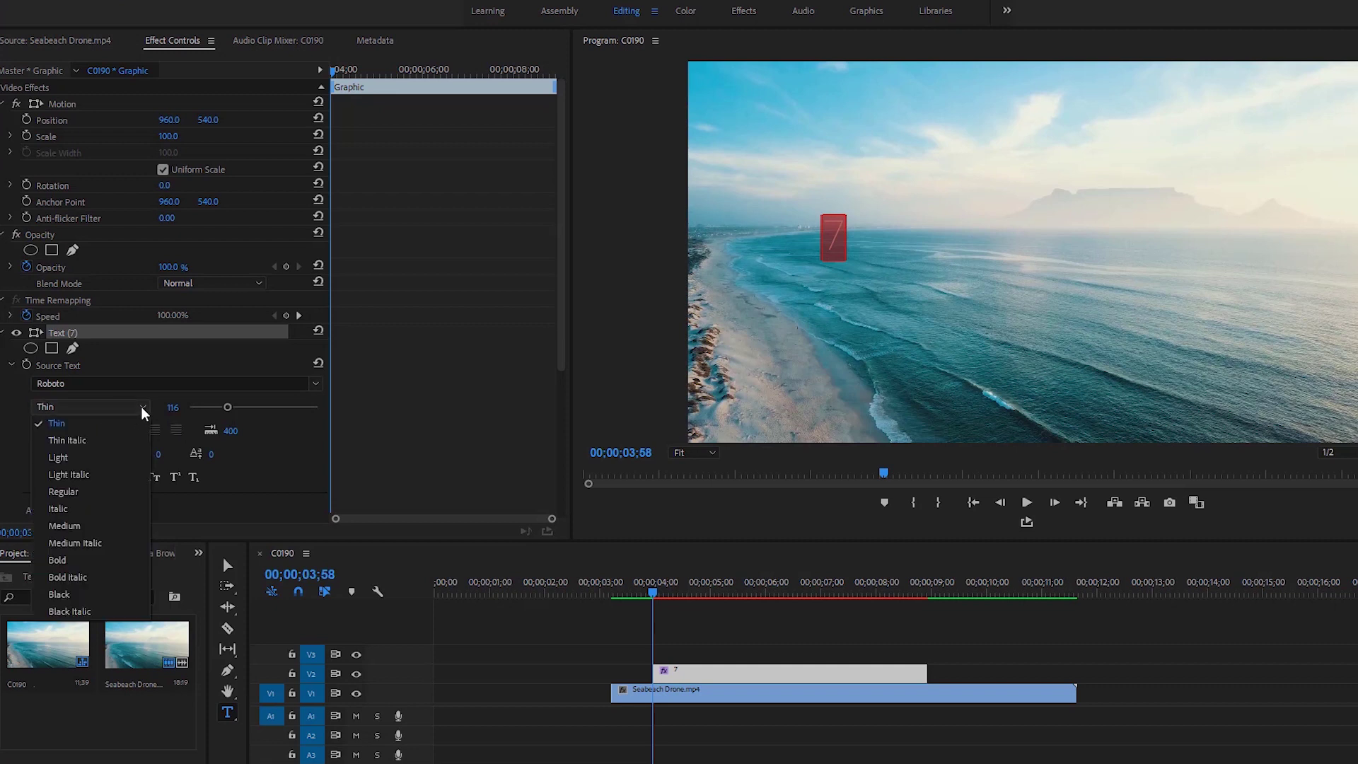
{"action": "left_click", "coordinate": [92, 595]}
{"action": "left_click_drag", "start_coordinate": [225, 412], "coordinate": [336, 421]}
Step: Fill the 7 with yellow FFD200 and move it down and right over the ocean
{"action": "scroll", "coordinate": [306, 431], "scroll_direction": "down", "scroll_amount": 1}
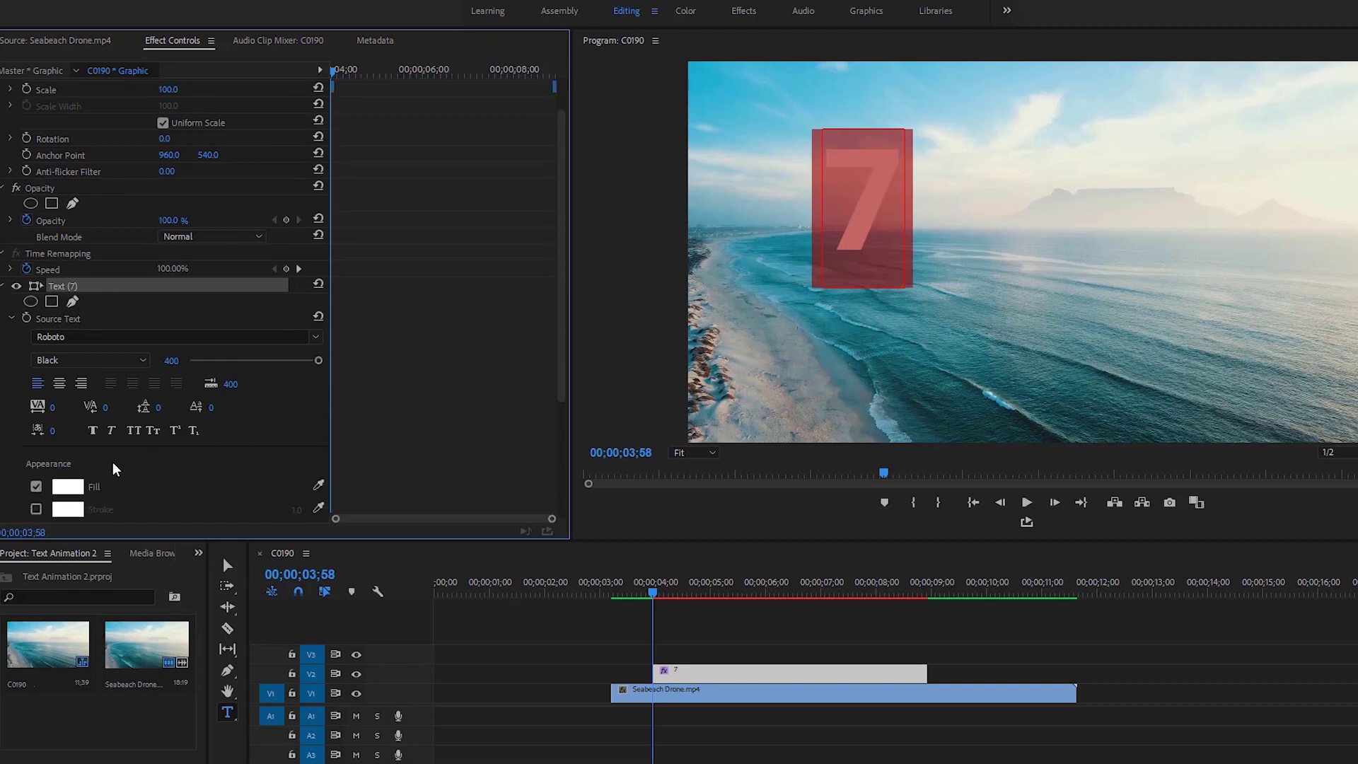
{"action": "left_click", "coordinate": [71, 488]}
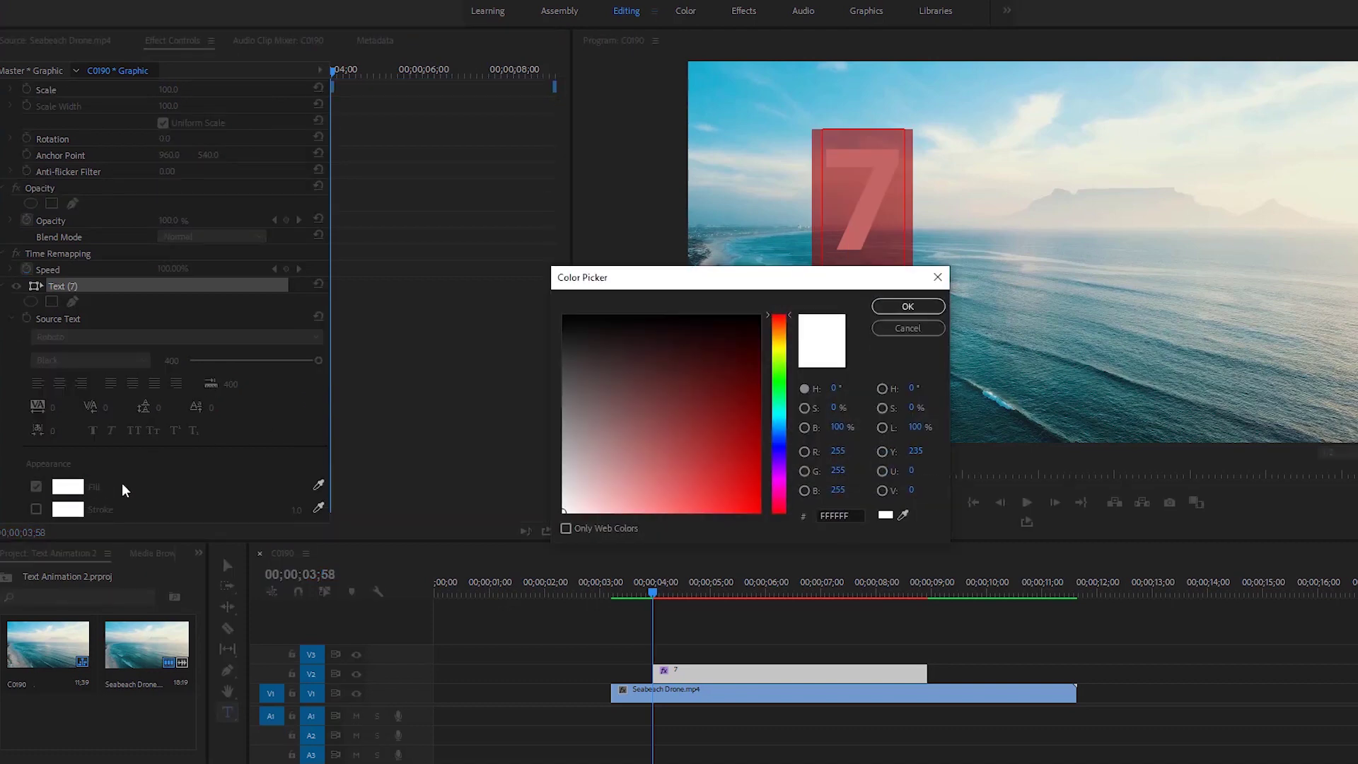
{"action": "left_click_drag", "start_coordinate": [791, 320], "coordinate": [790, 346]}
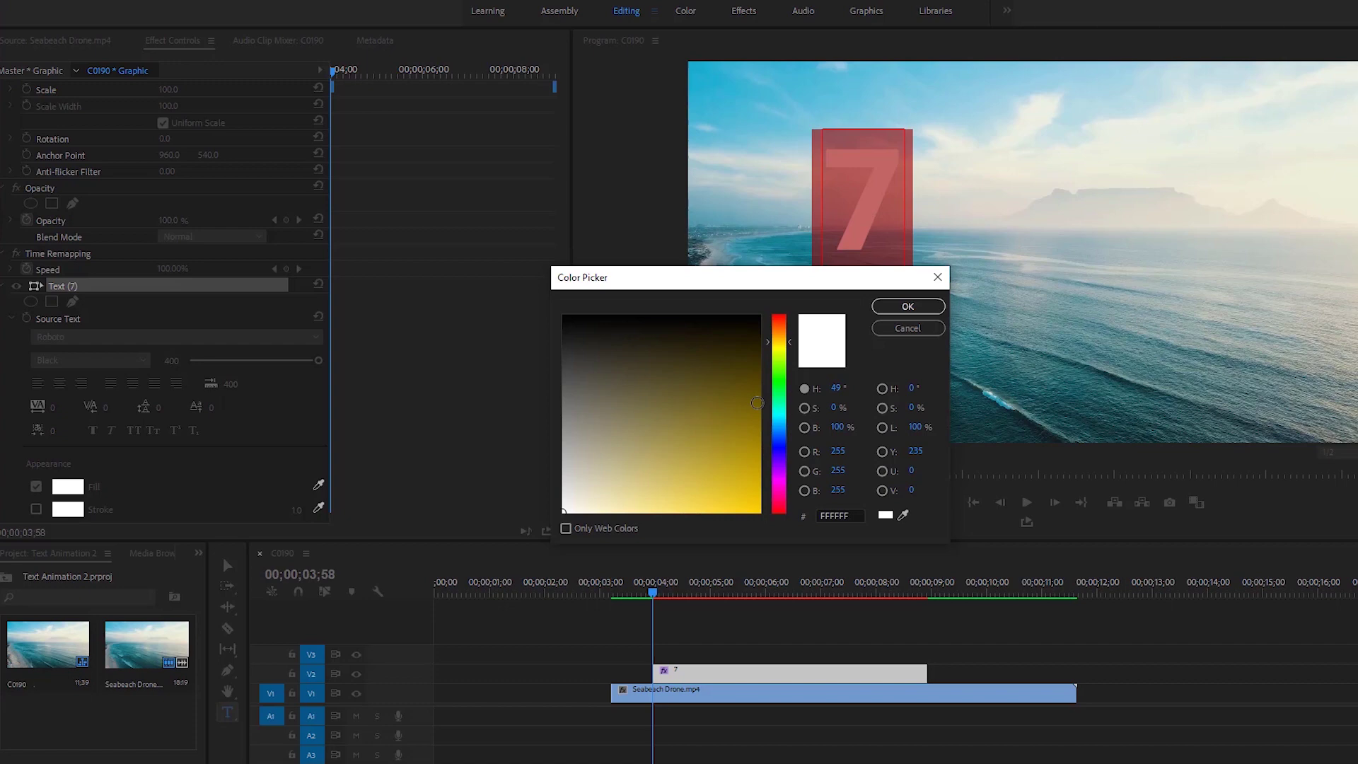
{"action": "left_click_drag", "start_coordinate": [754, 424], "coordinate": [765, 525]}
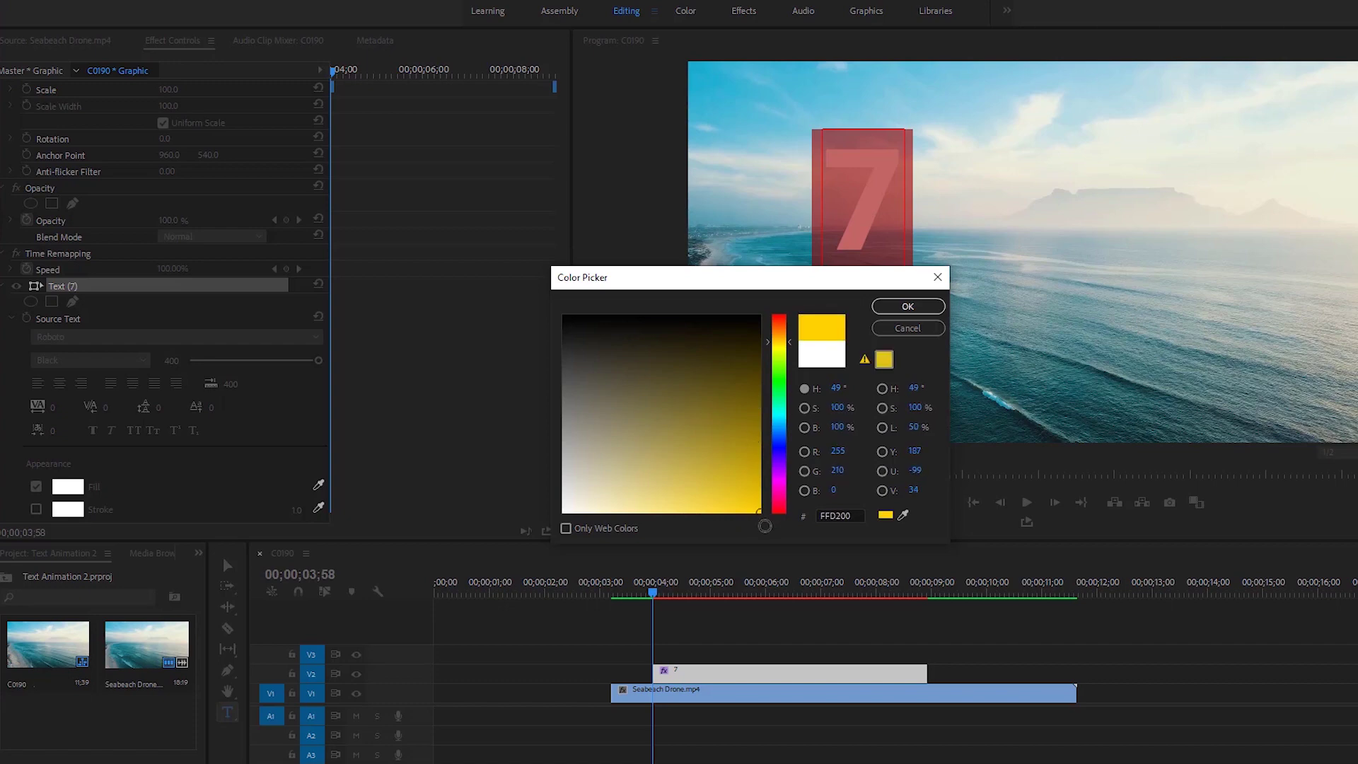
{"action": "left_click", "coordinate": [907, 305]}
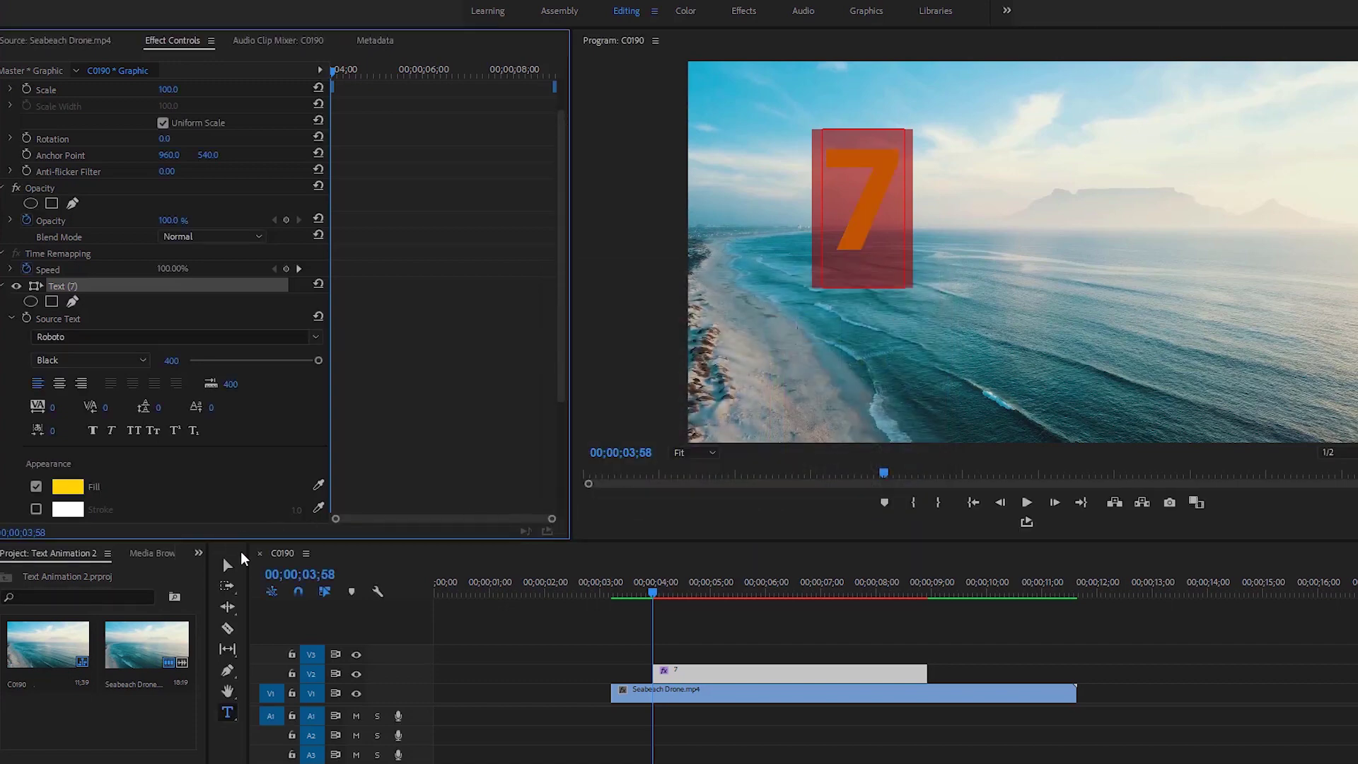
{"action": "left_click", "coordinate": [227, 566]}
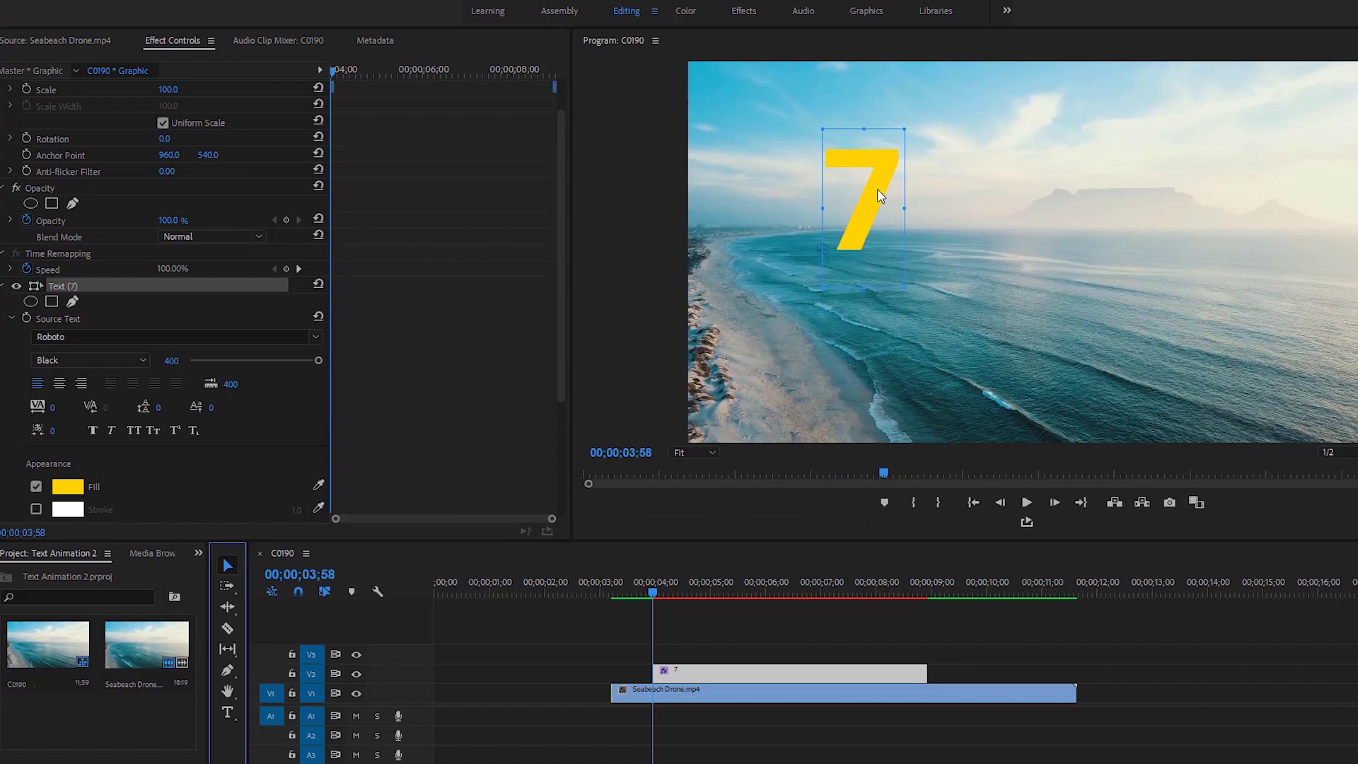
{"action": "left_click_drag", "start_coordinate": [877, 189], "coordinate": [943, 265]}
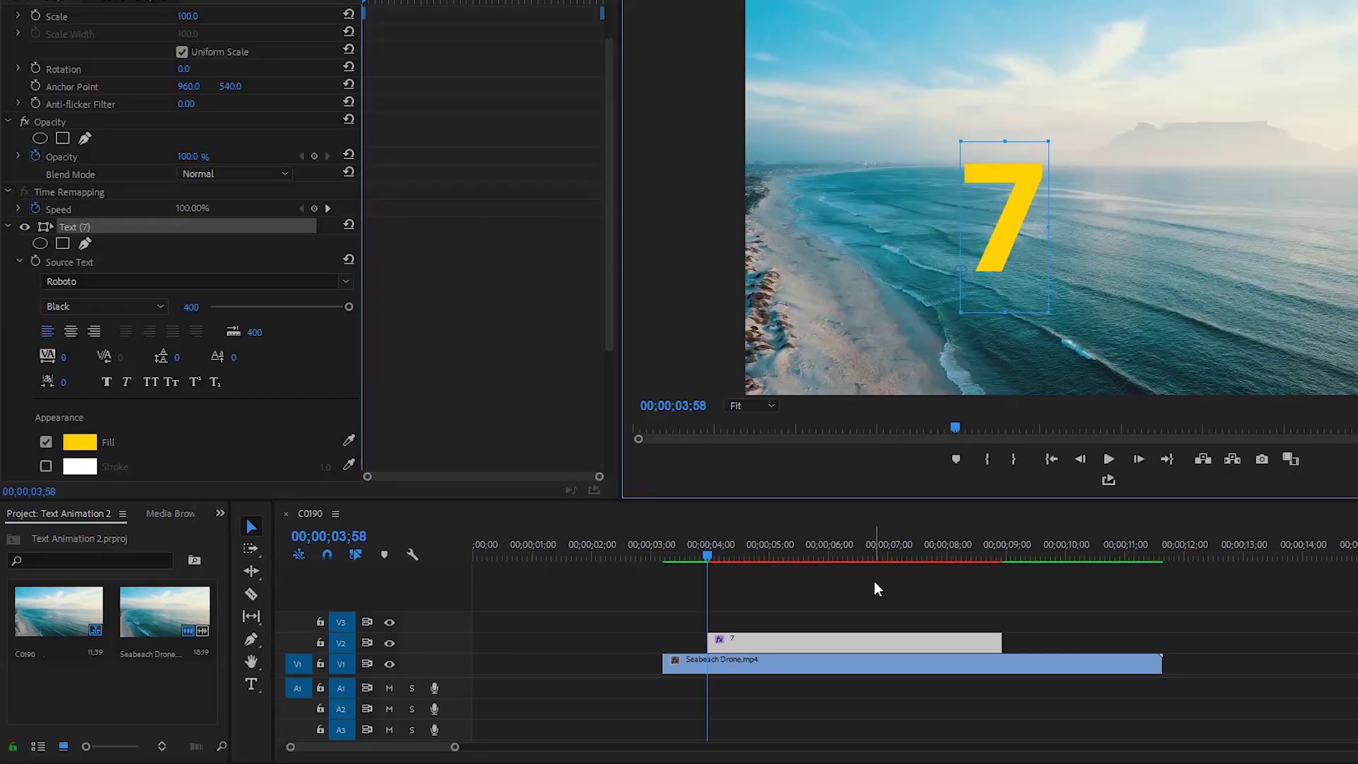
Step: Add a second text layer reading 'DAYS' in the upper right
{"action": "left_click", "coordinate": [875, 583]}
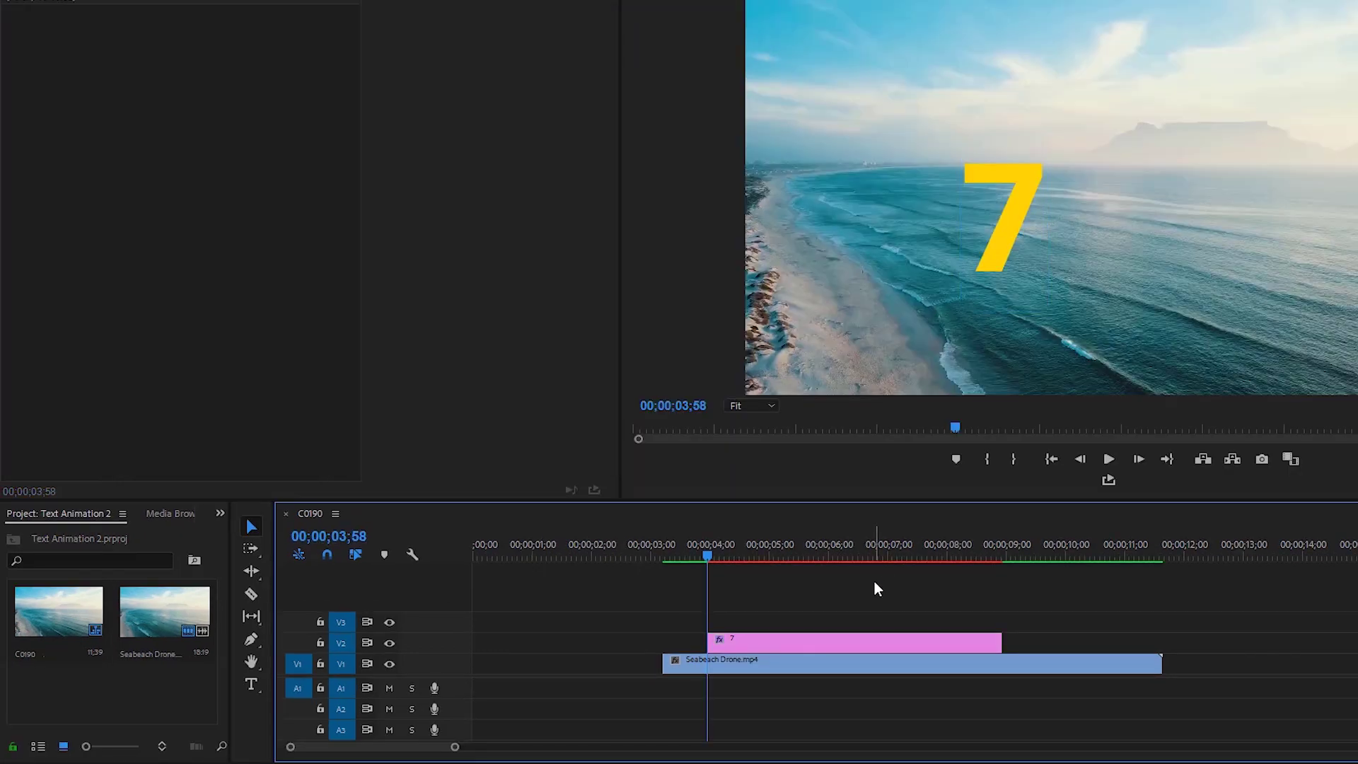
{"action": "left_click", "coordinate": [253, 681]}
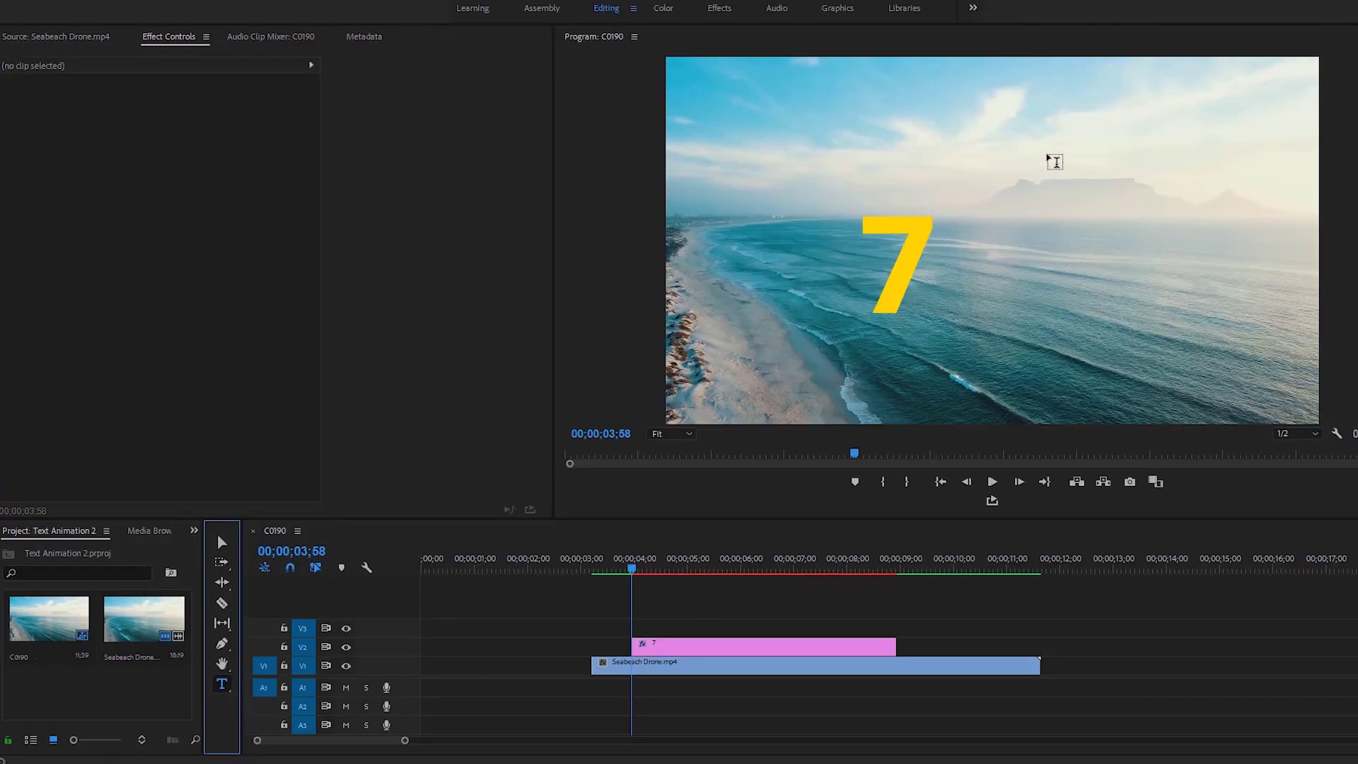
{"action": "left_click", "coordinate": [1049, 161]}
{"action": "type", "text": "D"}
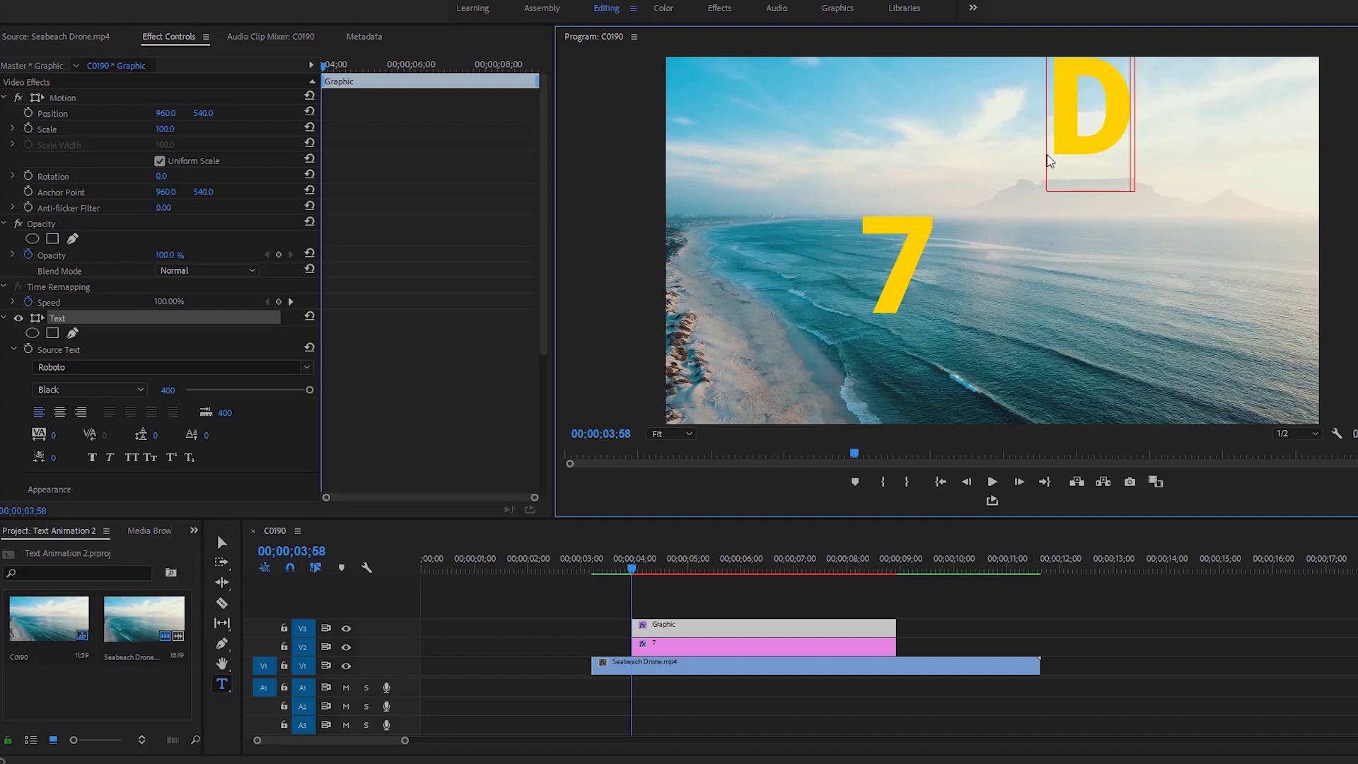
{"action": "type", "text": "AYS"}
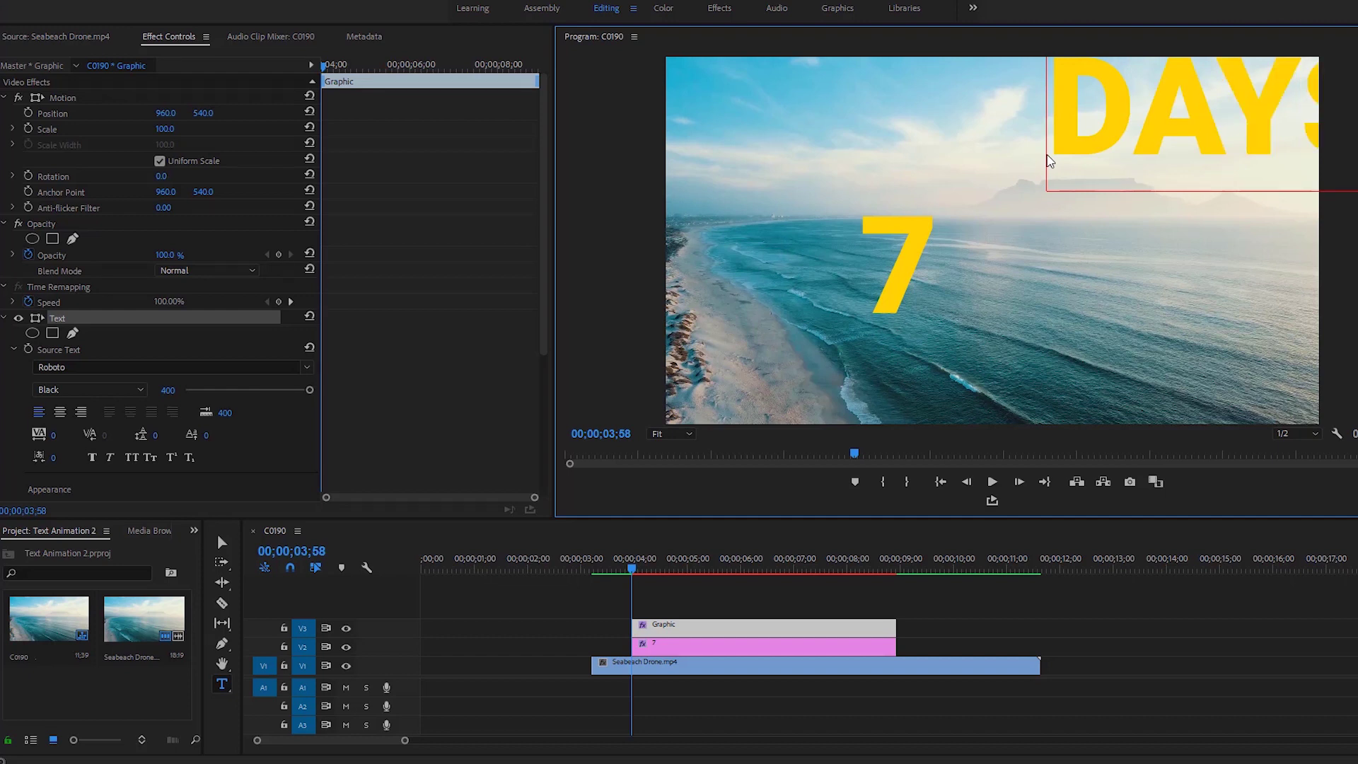
Step: Set DAYS to size 220 and place it beside the top of the 7
{"action": "key", "text": "ctrl+a"}
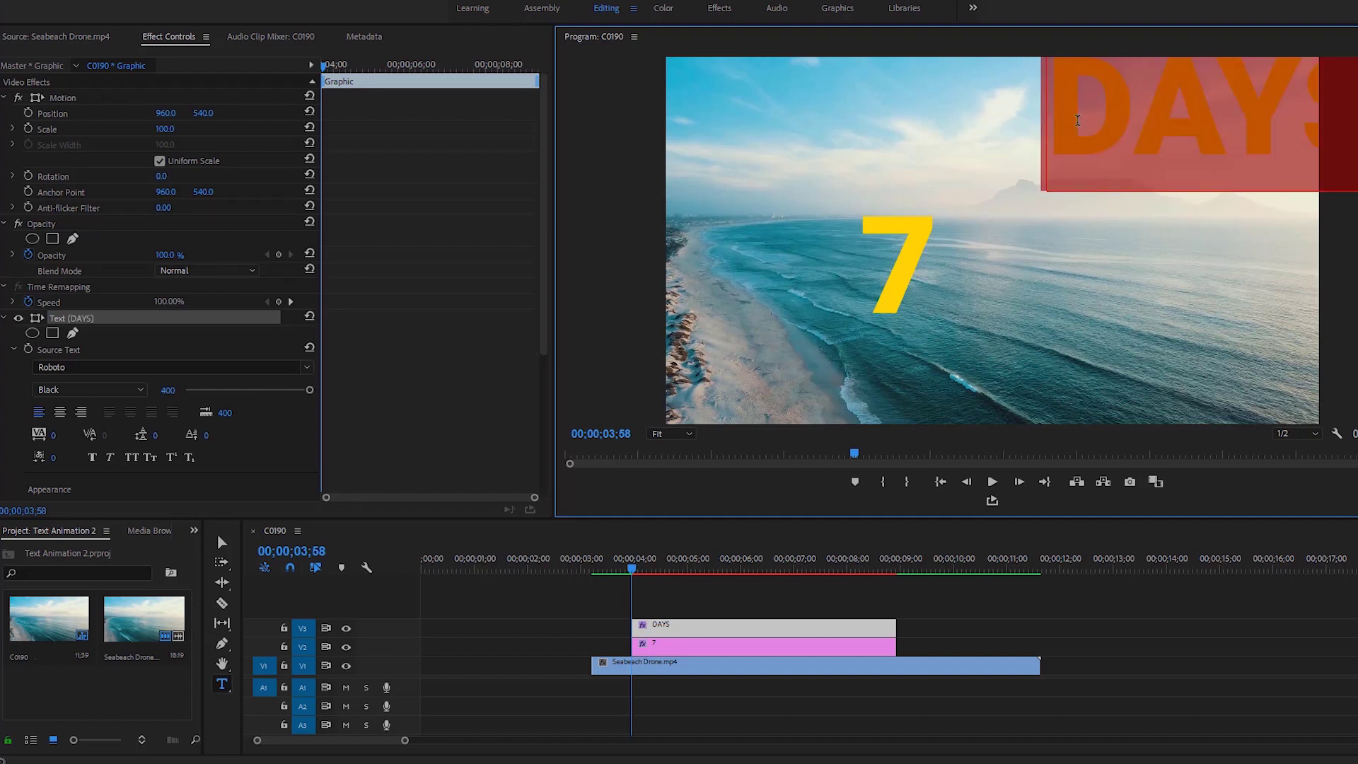
{"action": "left_click", "coordinate": [241, 391]}
{"action": "left_click_drag", "start_coordinate": [241, 394], "coordinate": [254, 395]}
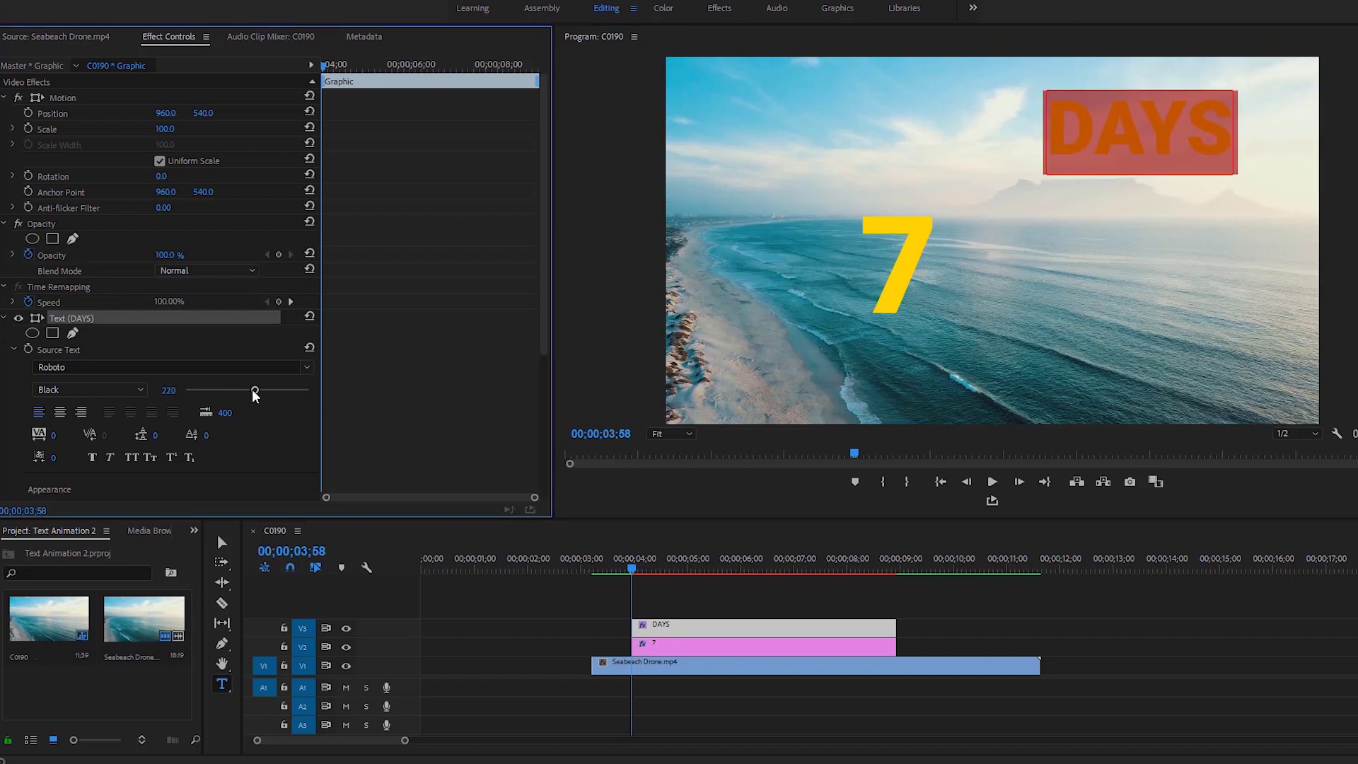
{"action": "left_click", "coordinate": [223, 543]}
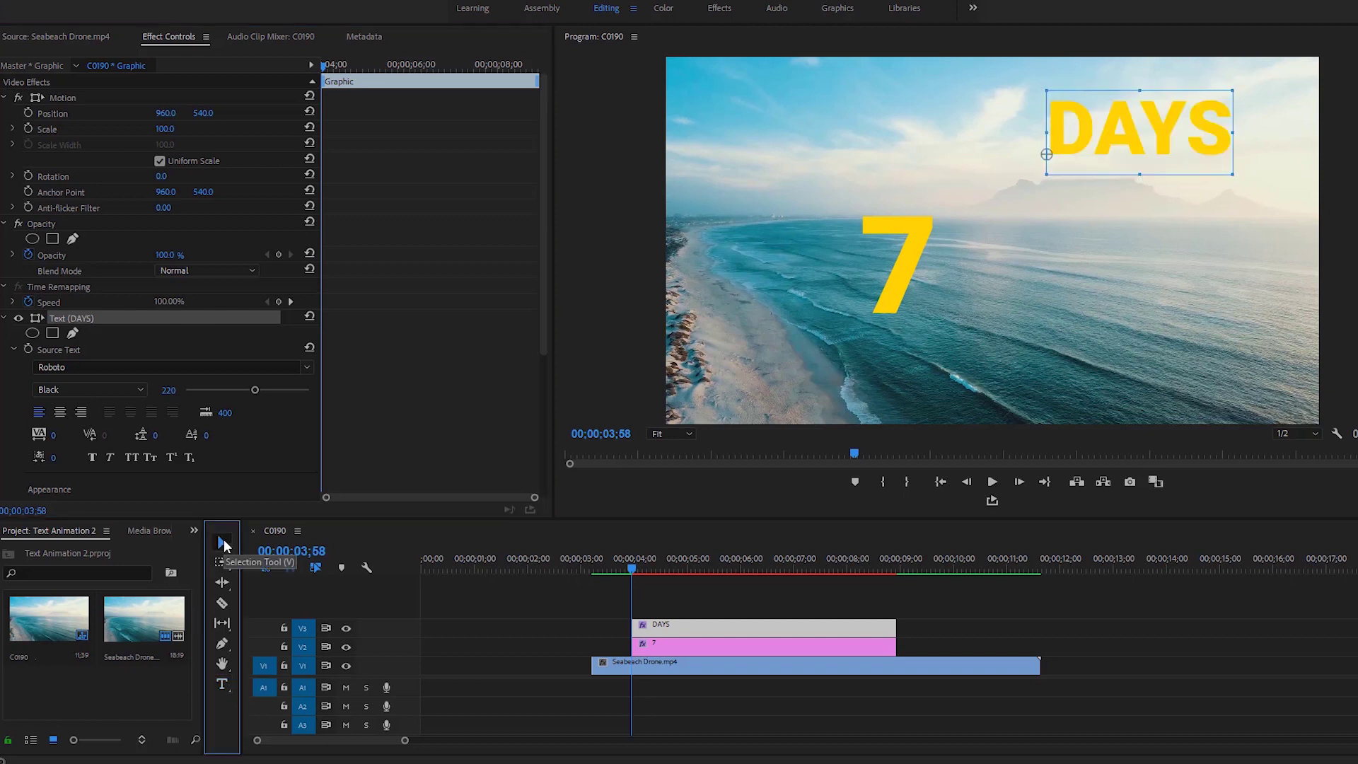
{"action": "left_click_drag", "start_coordinate": [1123, 138], "coordinate": [1013, 257]}
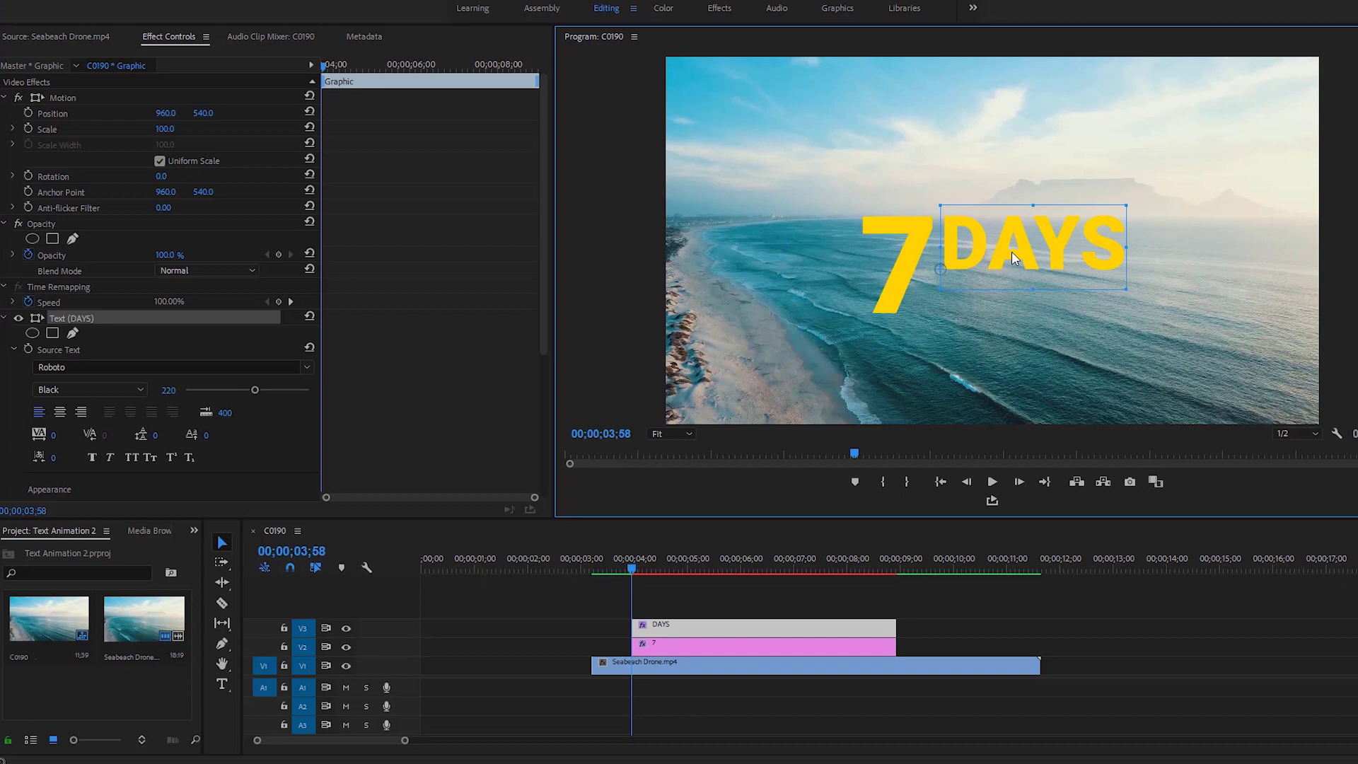
{"action": "left_click", "coordinate": [774, 587]}
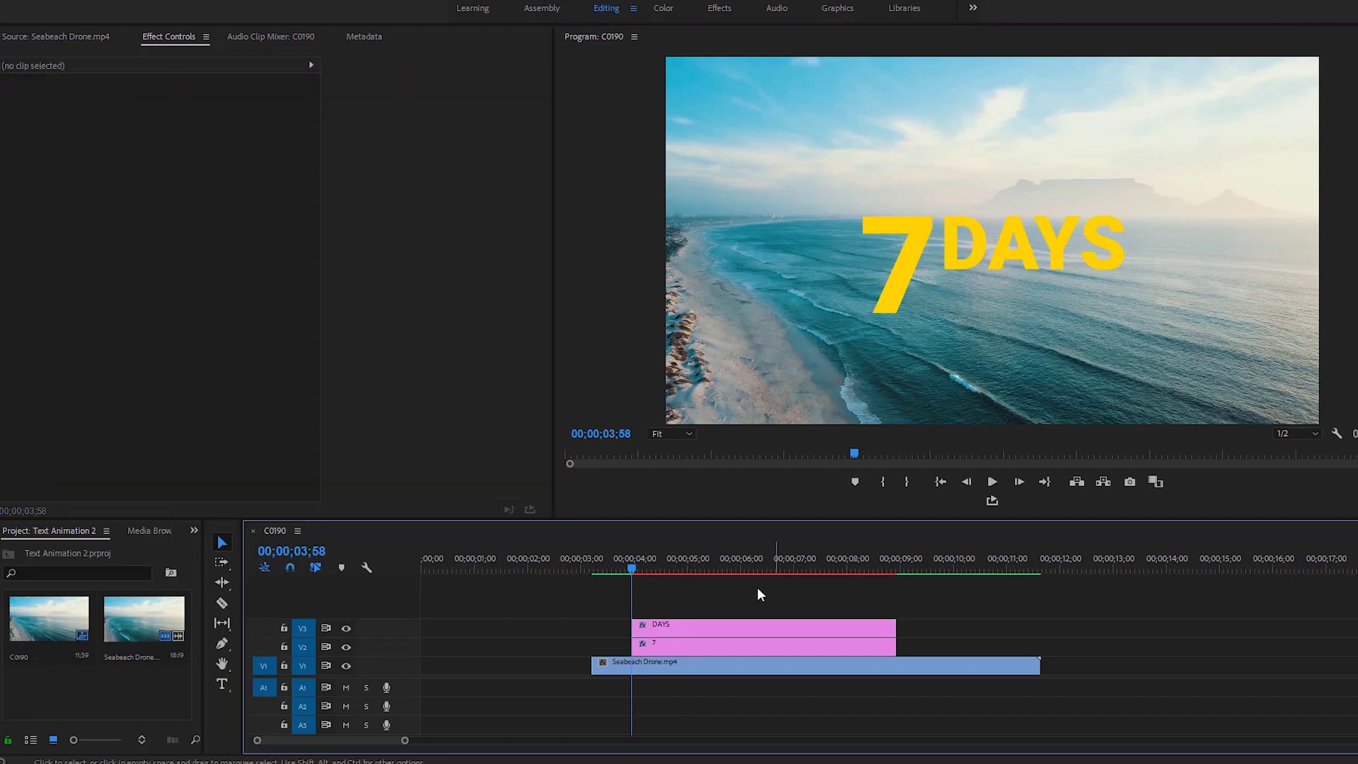
Step: Add a third text layer reading 'A WEEK' below DAYS
{"action": "left_click", "coordinate": [224, 684]}
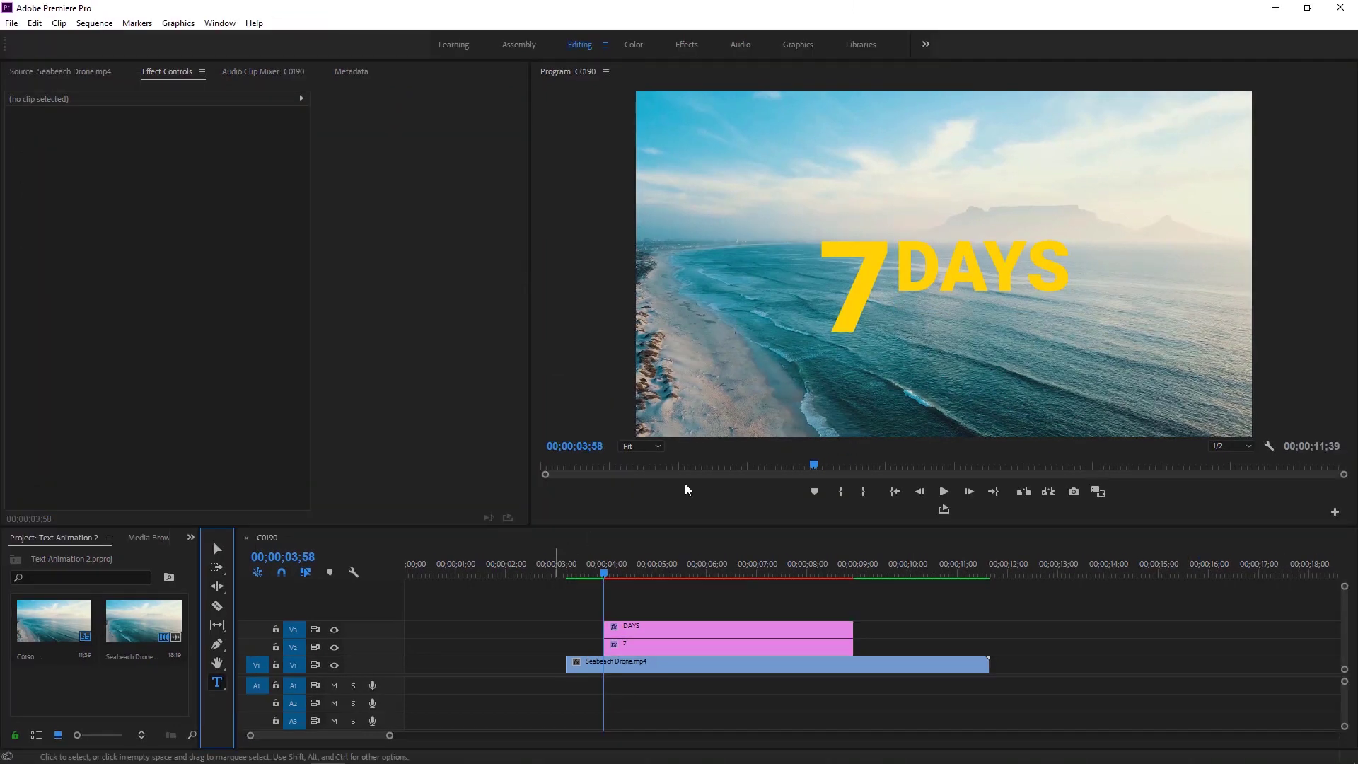
{"action": "left_click", "coordinate": [881, 381]}
{"action": "type", "text": "A"}
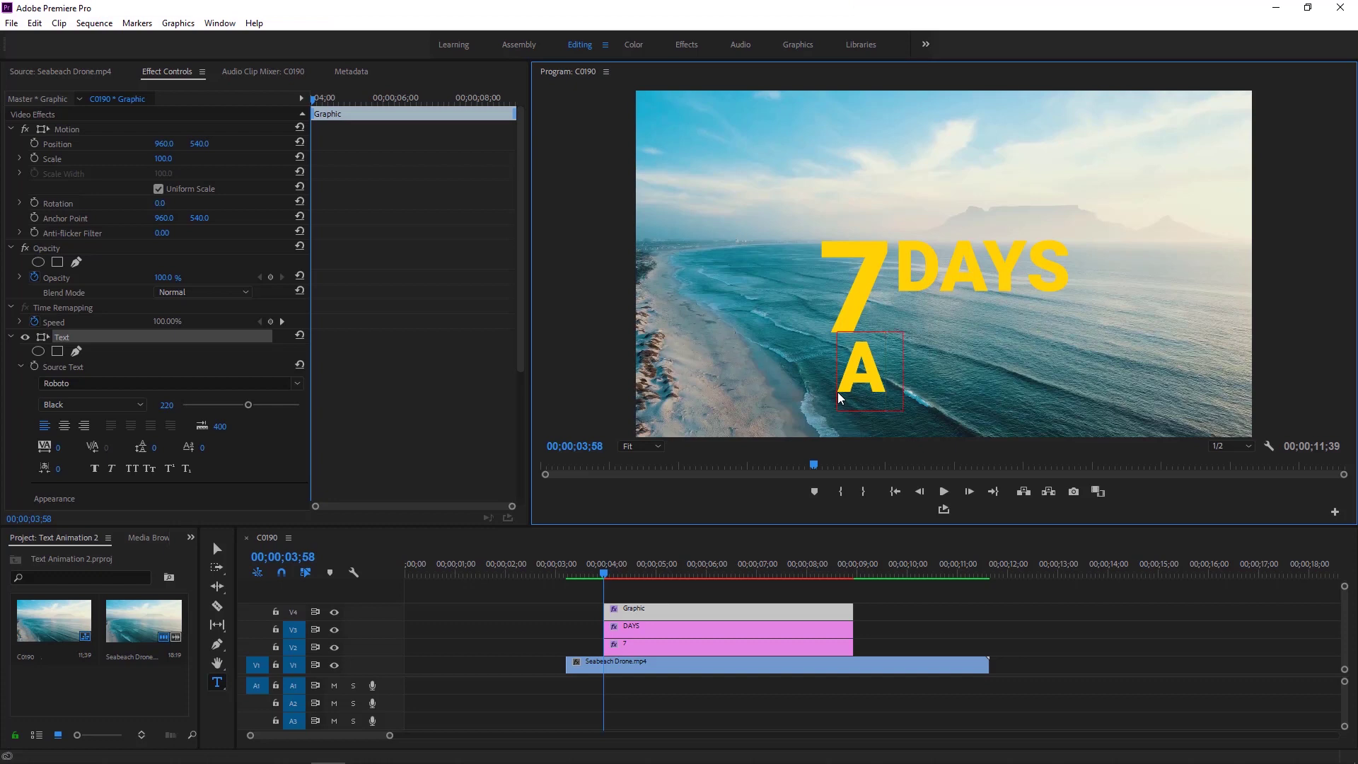
{"action": "type", "text": " WEEK"}
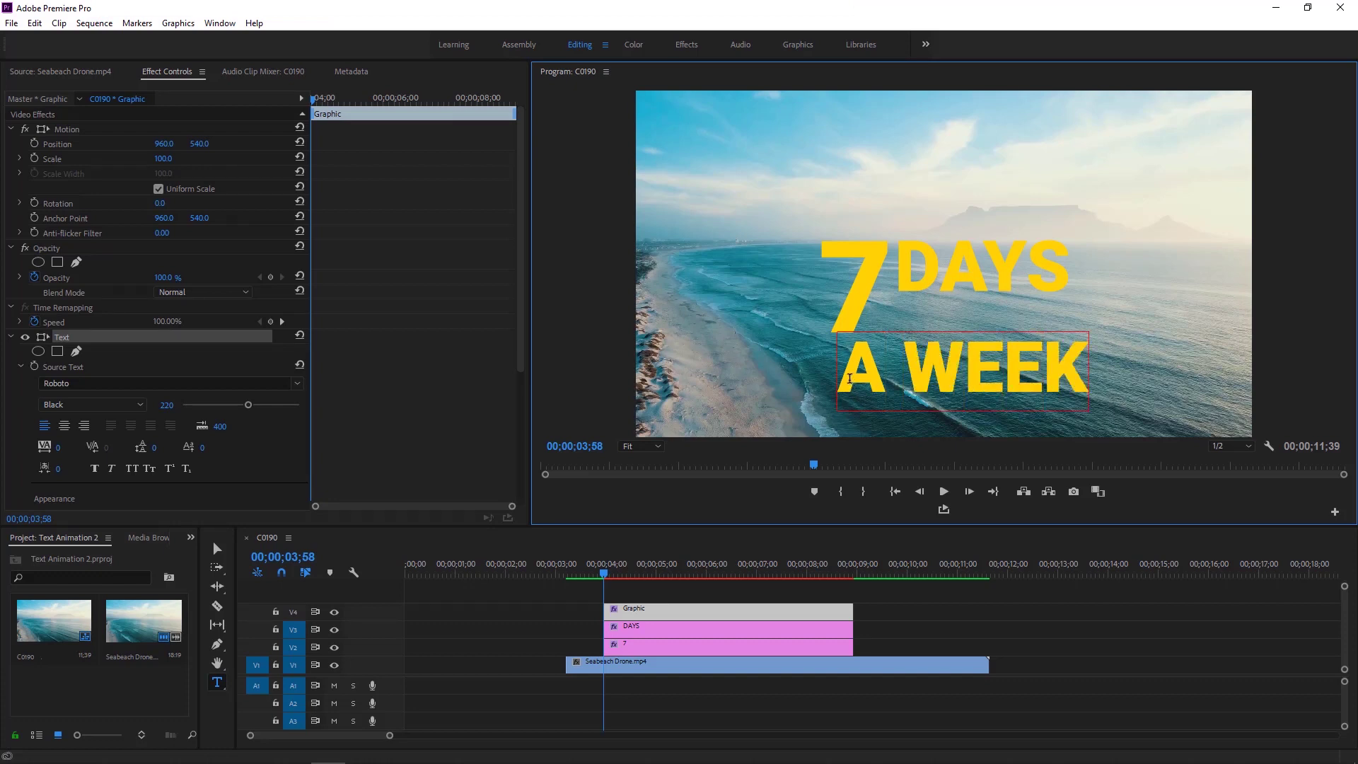
Step: Make A WEEK Roboto Light at size 145 and move it under DAYS
{"action": "left_click_drag", "start_coordinate": [850, 378], "coordinate": [1074, 387]}
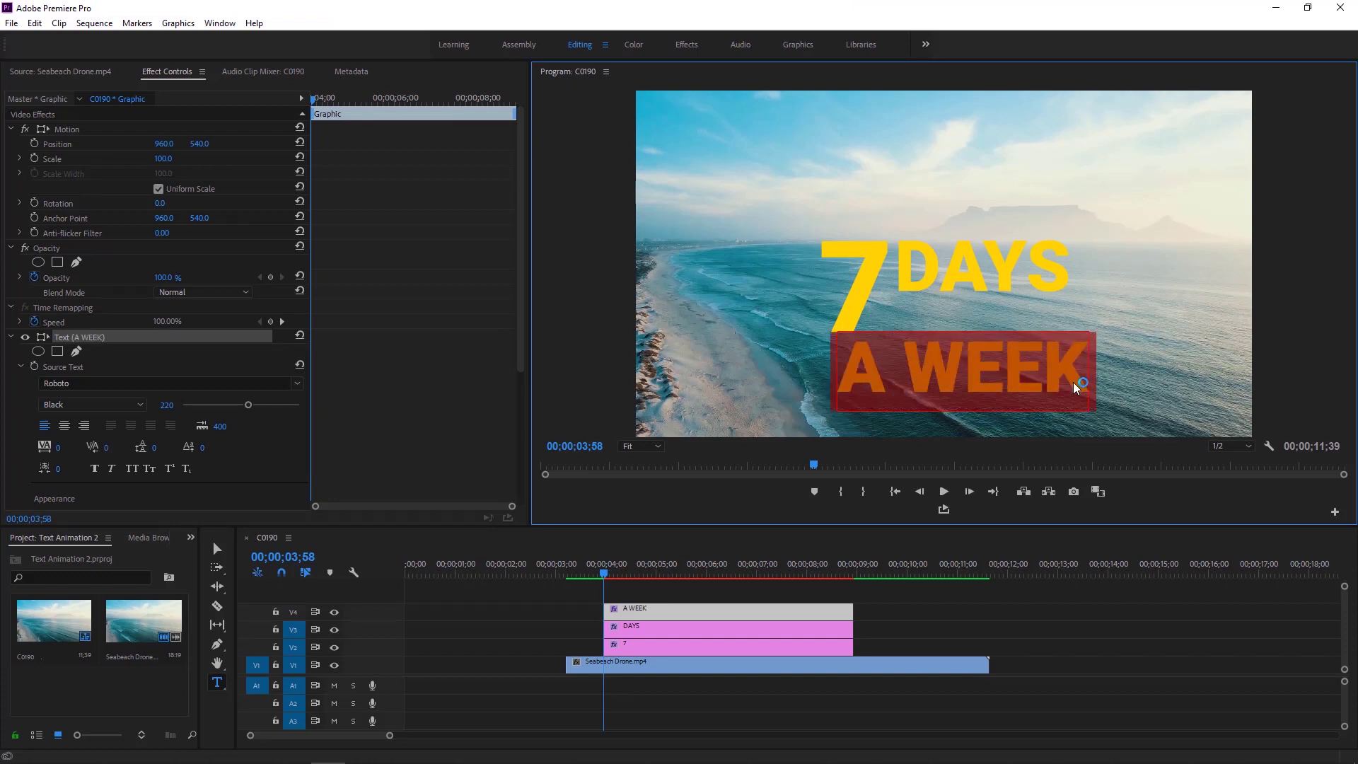
{"action": "left_click", "coordinate": [130, 404]}
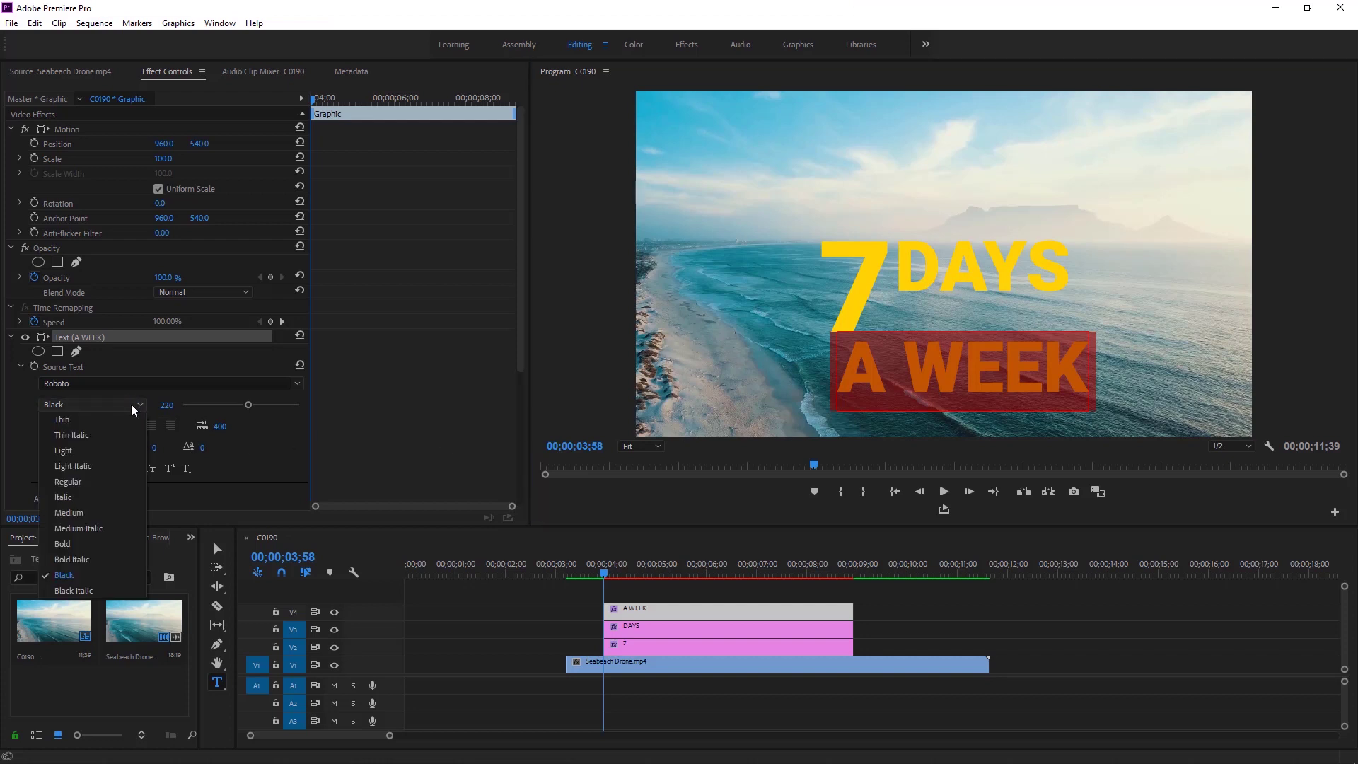
{"action": "left_click", "coordinate": [90, 451]}
{"action": "left_click_drag", "start_coordinate": [247, 405], "coordinate": [226, 408]}
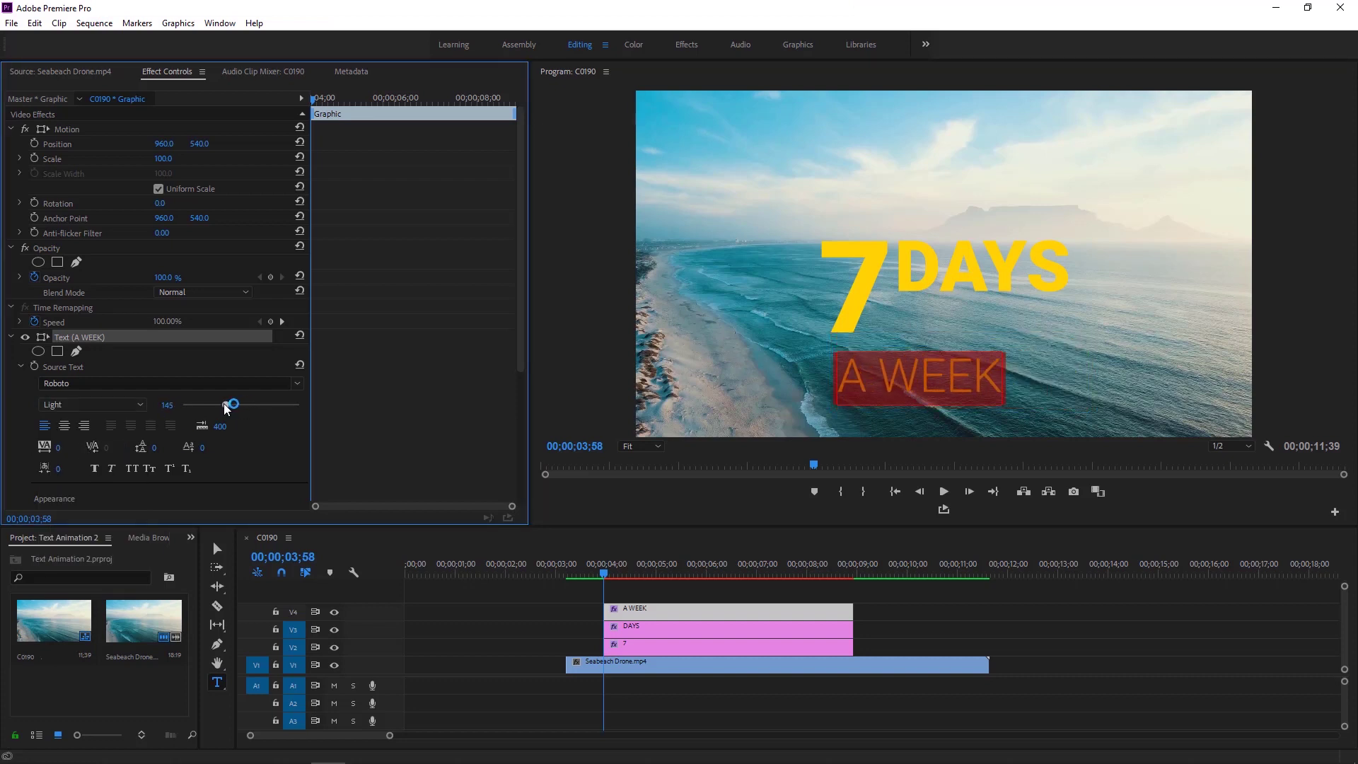
{"action": "left_click", "coordinate": [217, 549]}
{"action": "left_click", "coordinate": [923, 368]}
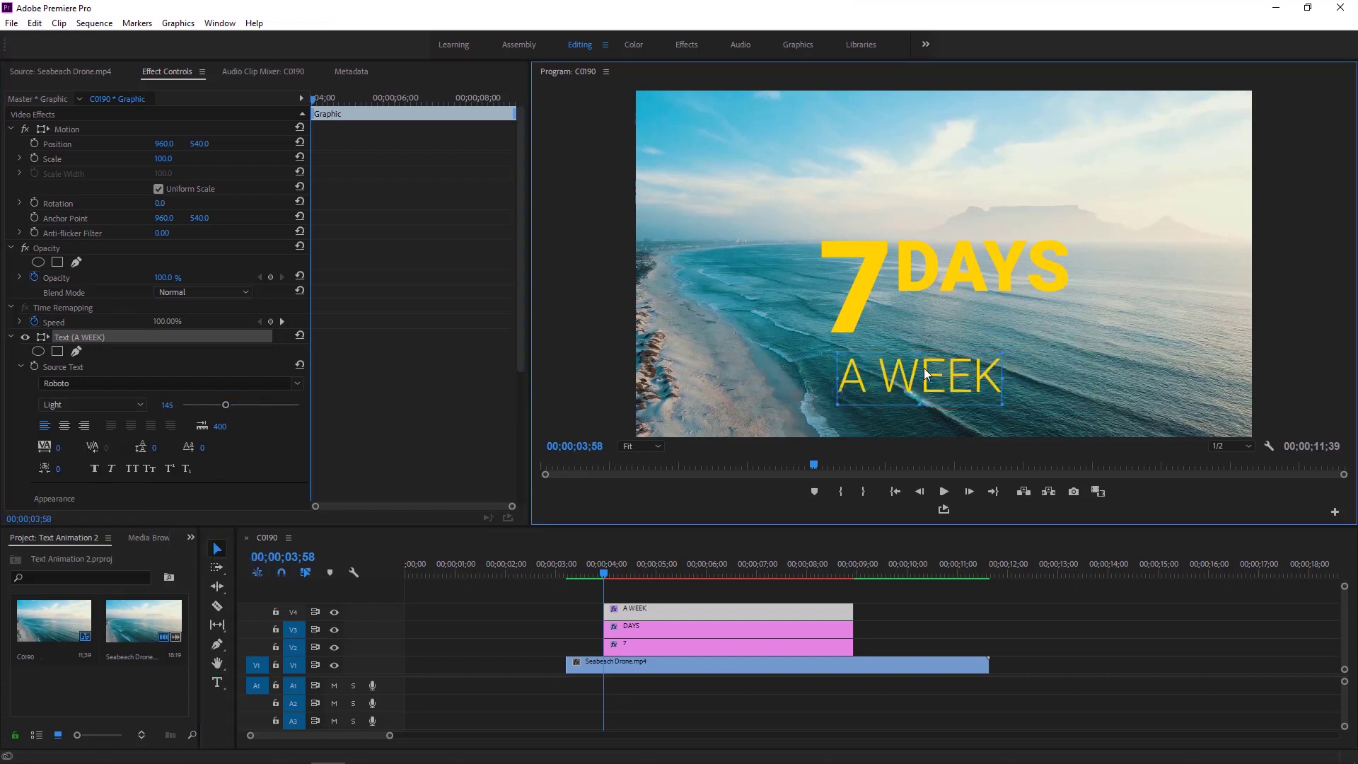
{"action": "left_click_drag", "start_coordinate": [924, 367], "coordinate": [971, 321]}
Step: Nest the DAYS and A WEEK clips into Nested Sequence 02 with the default name
{"action": "left_click", "coordinate": [781, 591]}
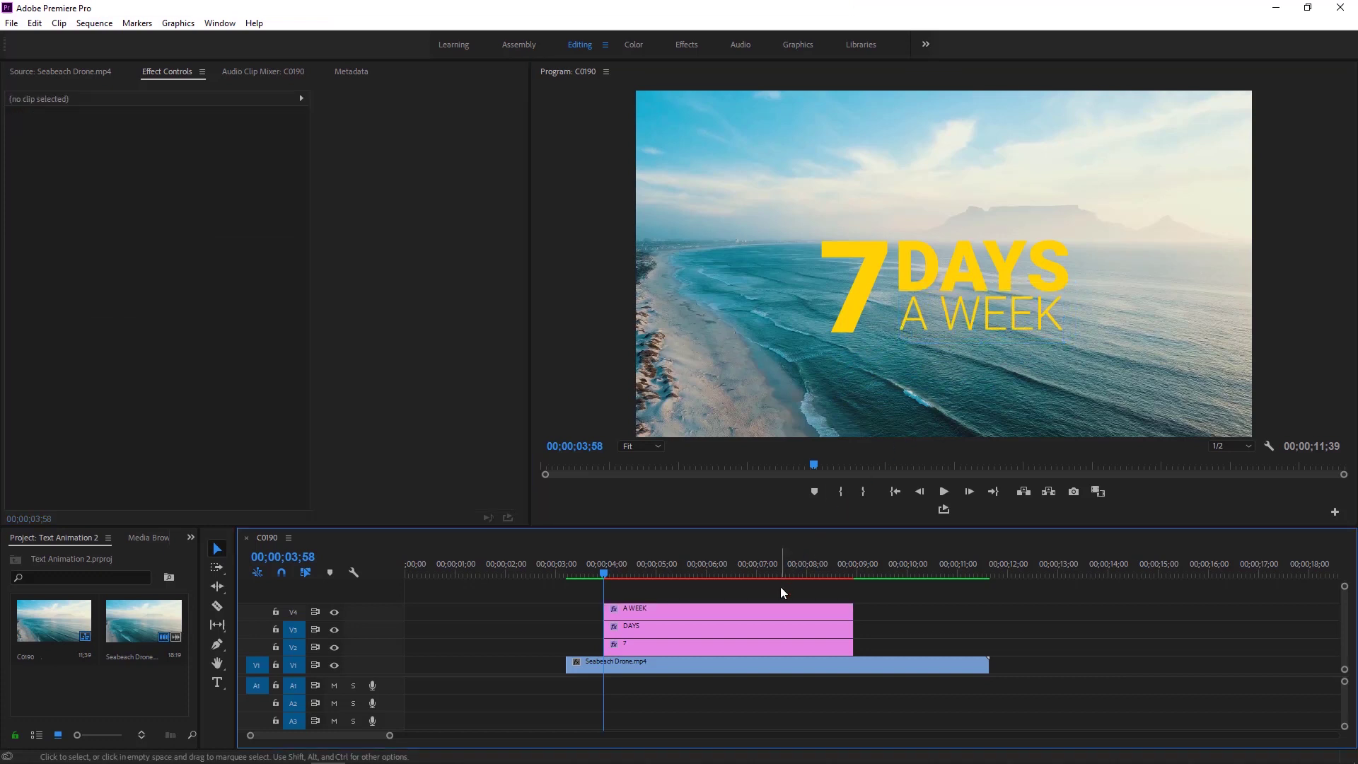
{"action": "left_click_drag", "start_coordinate": [803, 603], "coordinate": [804, 630]}
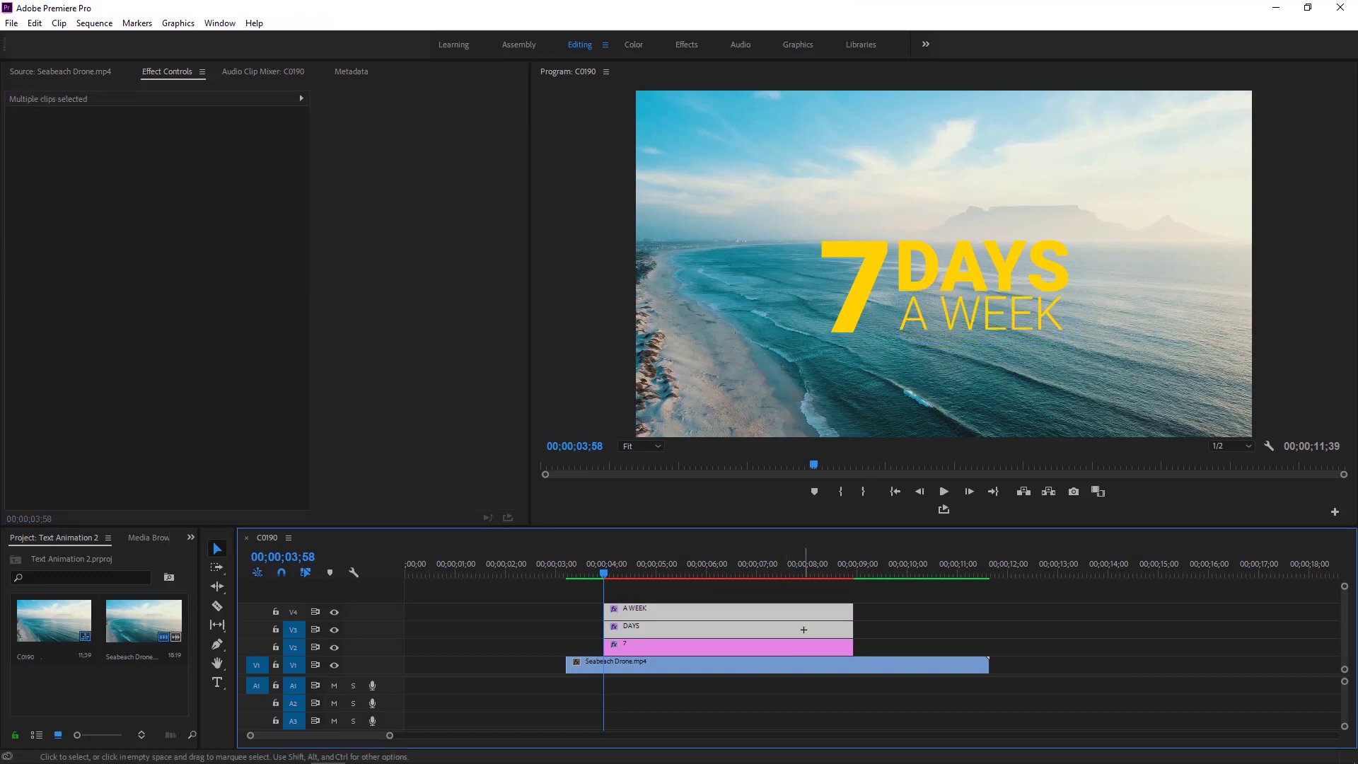
{"action": "right_click", "coordinate": [803, 630]}
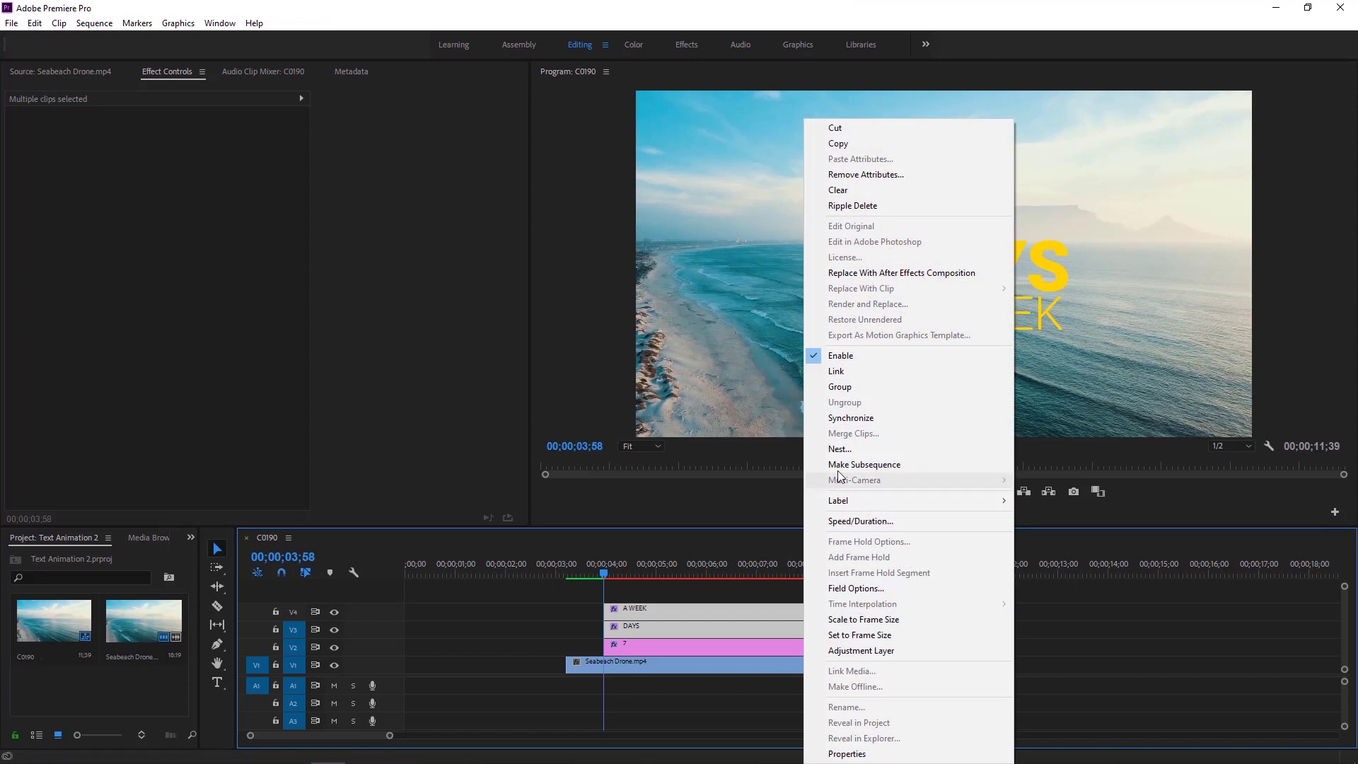
{"action": "left_click", "coordinate": [841, 449]}
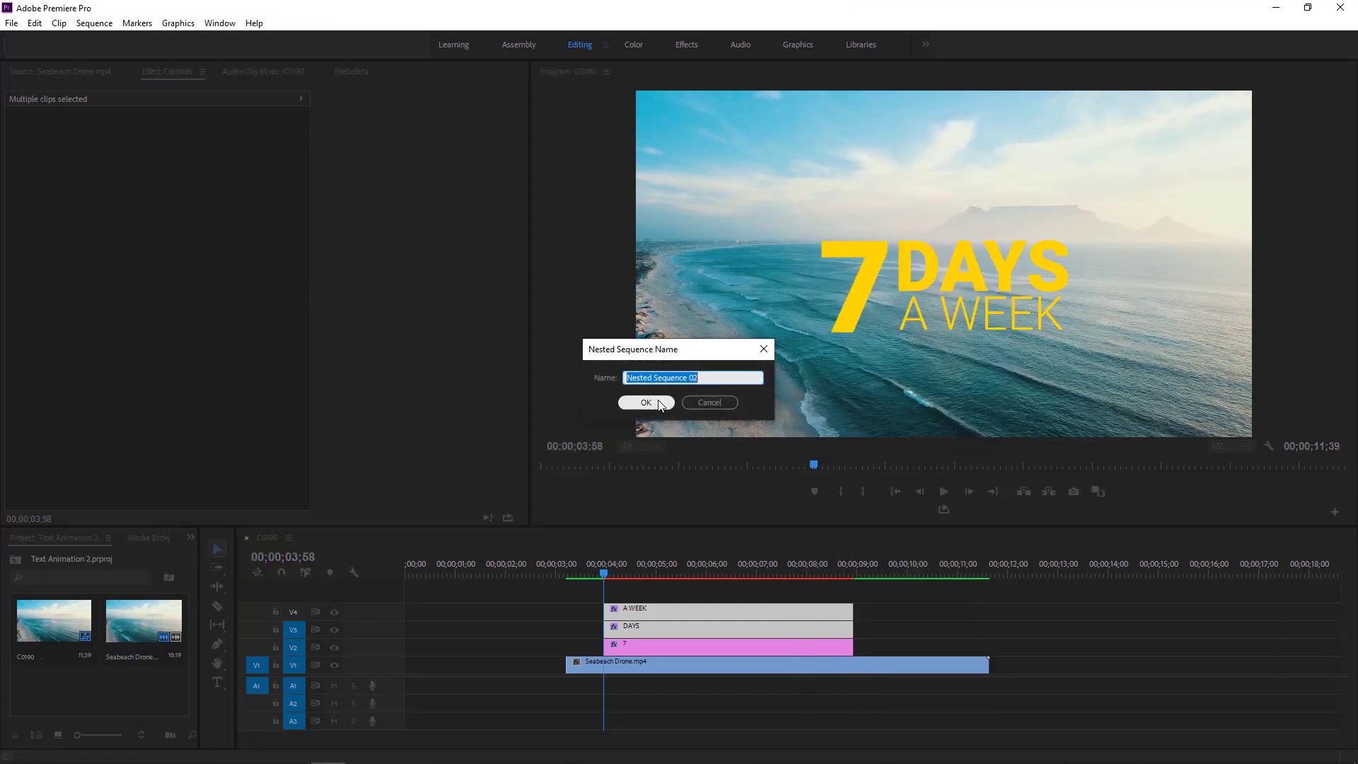
{"action": "left_click", "coordinate": [657, 403]}
Step: Apply the Transform effect to the nested title clip
{"action": "left_click", "coordinate": [200, 535]}
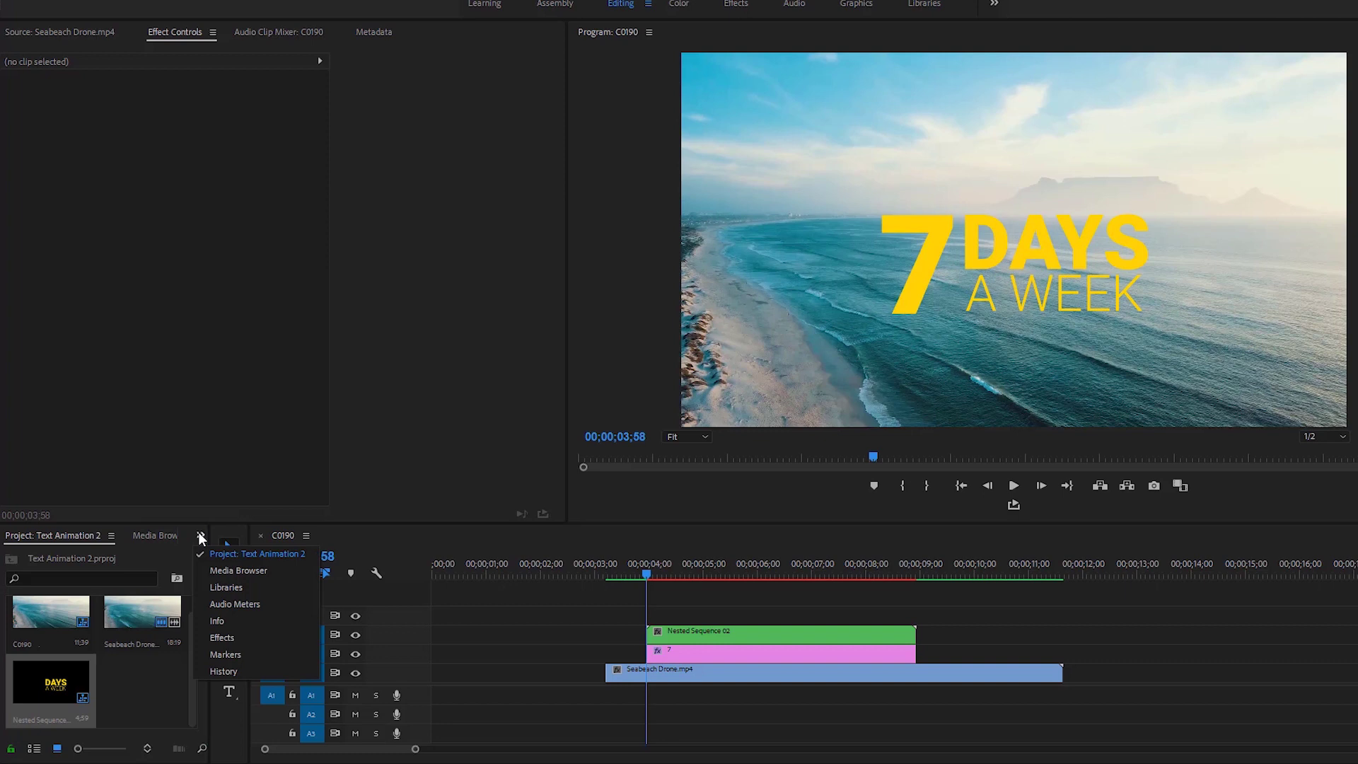
{"action": "left_click", "coordinate": [235, 641]}
{"action": "left_click", "coordinate": [120, 555]}
{"action": "type", "text": "TRANS"}
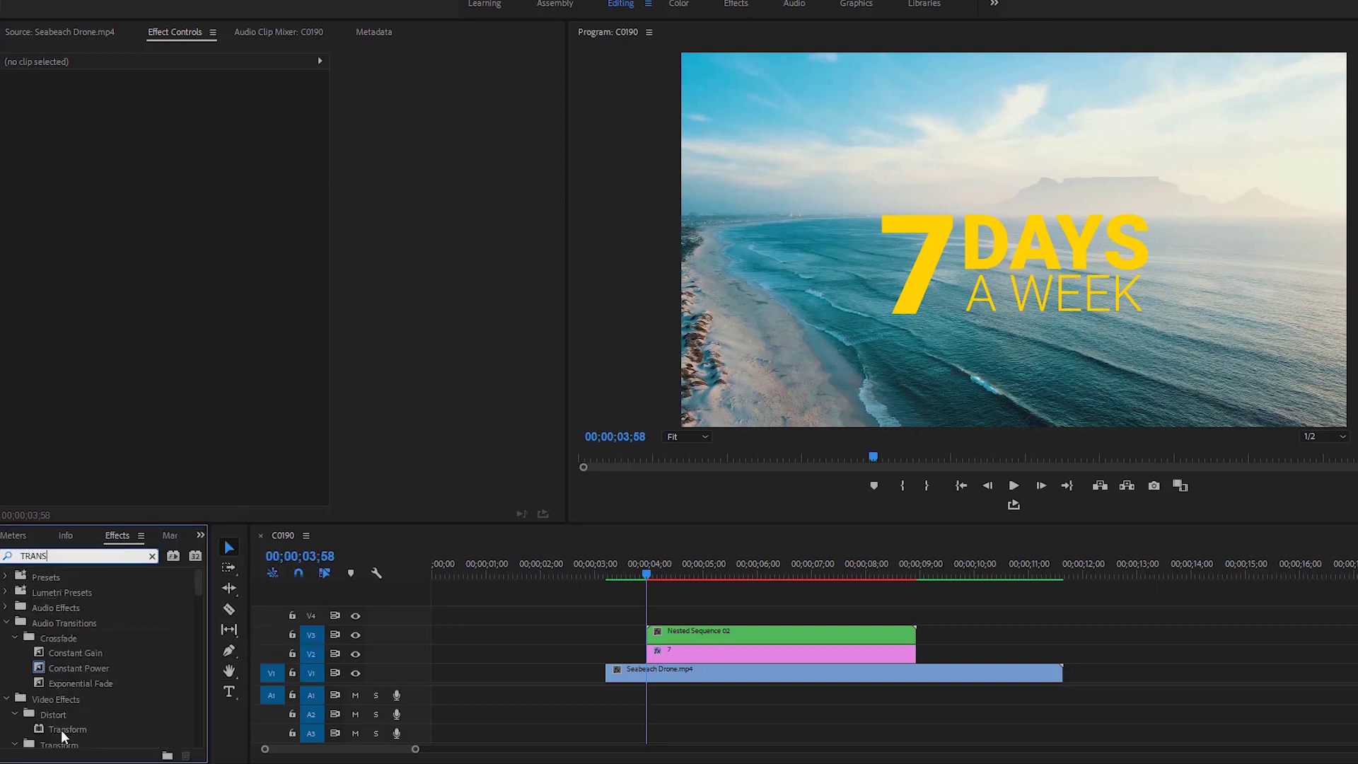
{"action": "left_click_drag", "start_coordinate": [71, 736], "coordinate": [776, 635]}
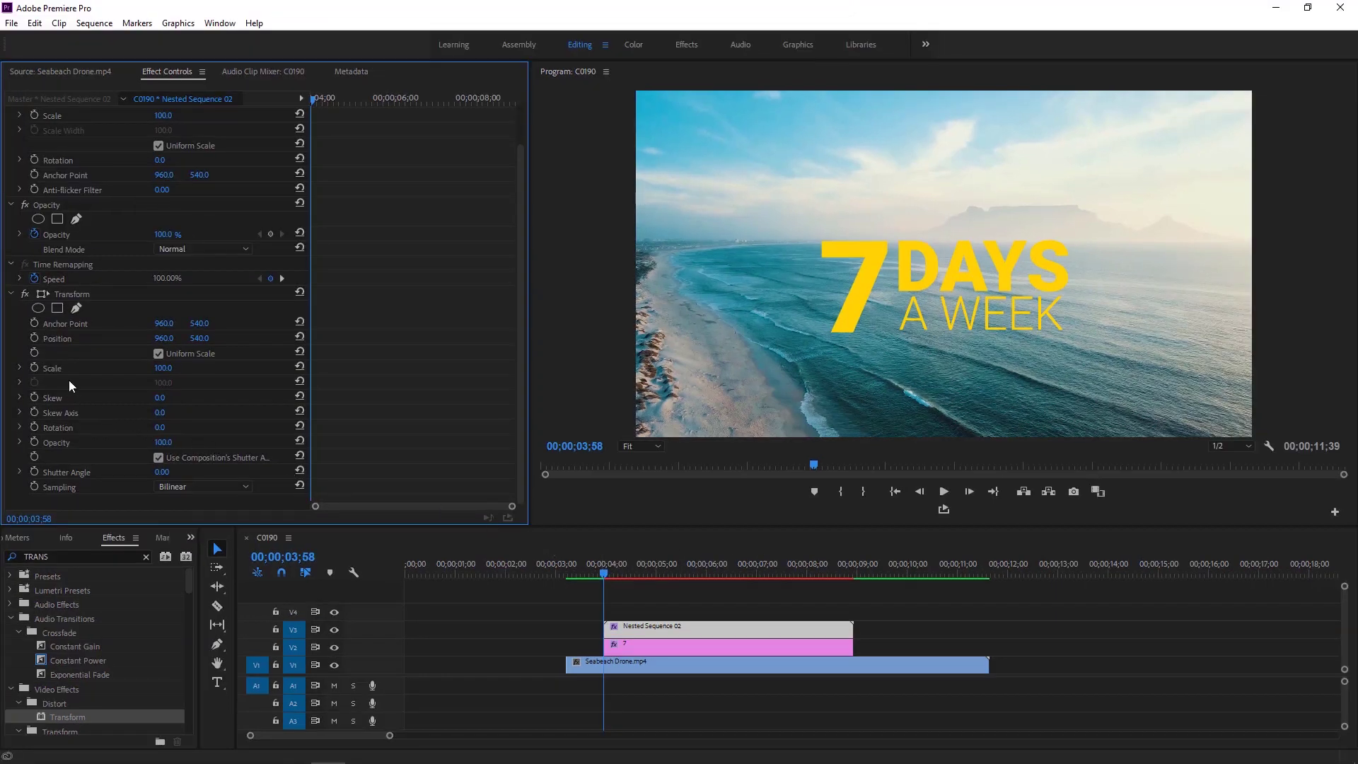
Step: Keyframe Transform Position at 04;58 and 03;58, with the title starting further left
{"action": "left_click", "coordinate": [34, 337]}
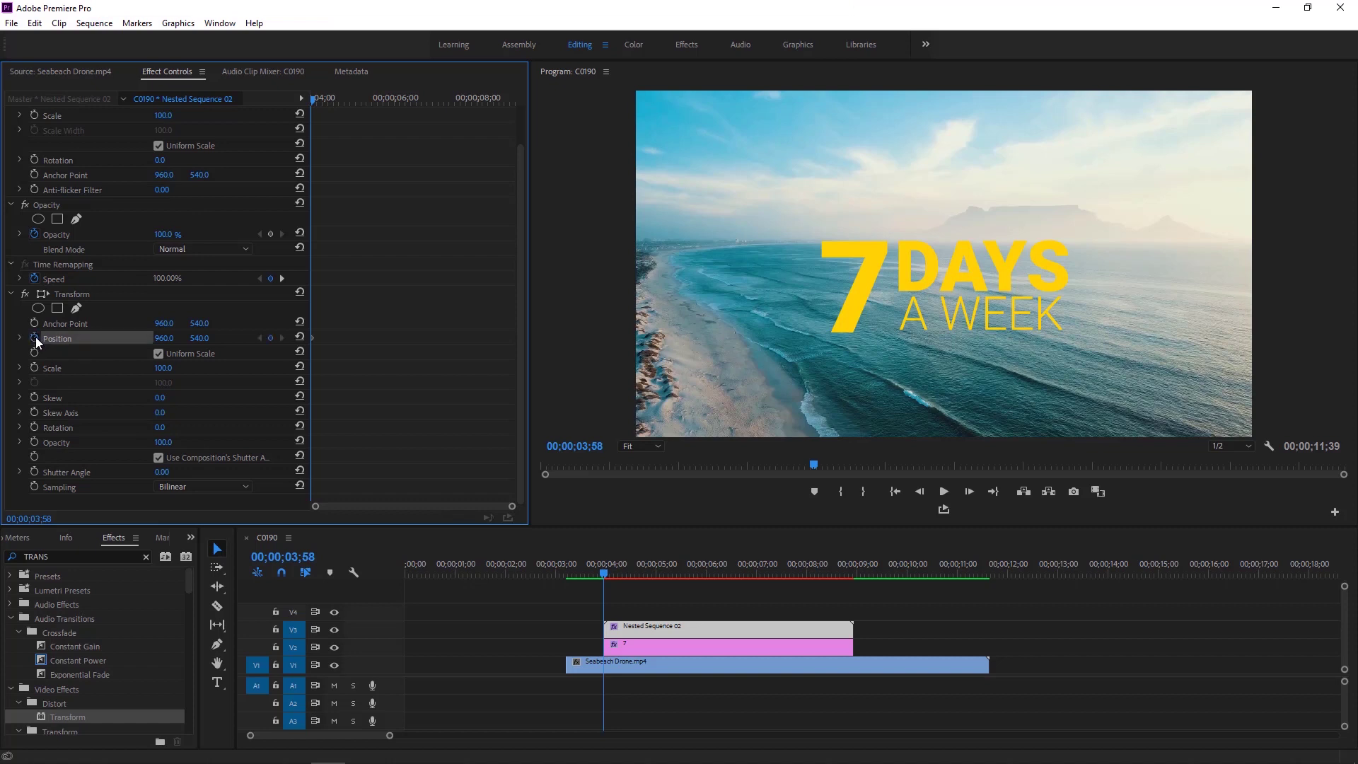
{"action": "left_click", "coordinate": [585, 447]}
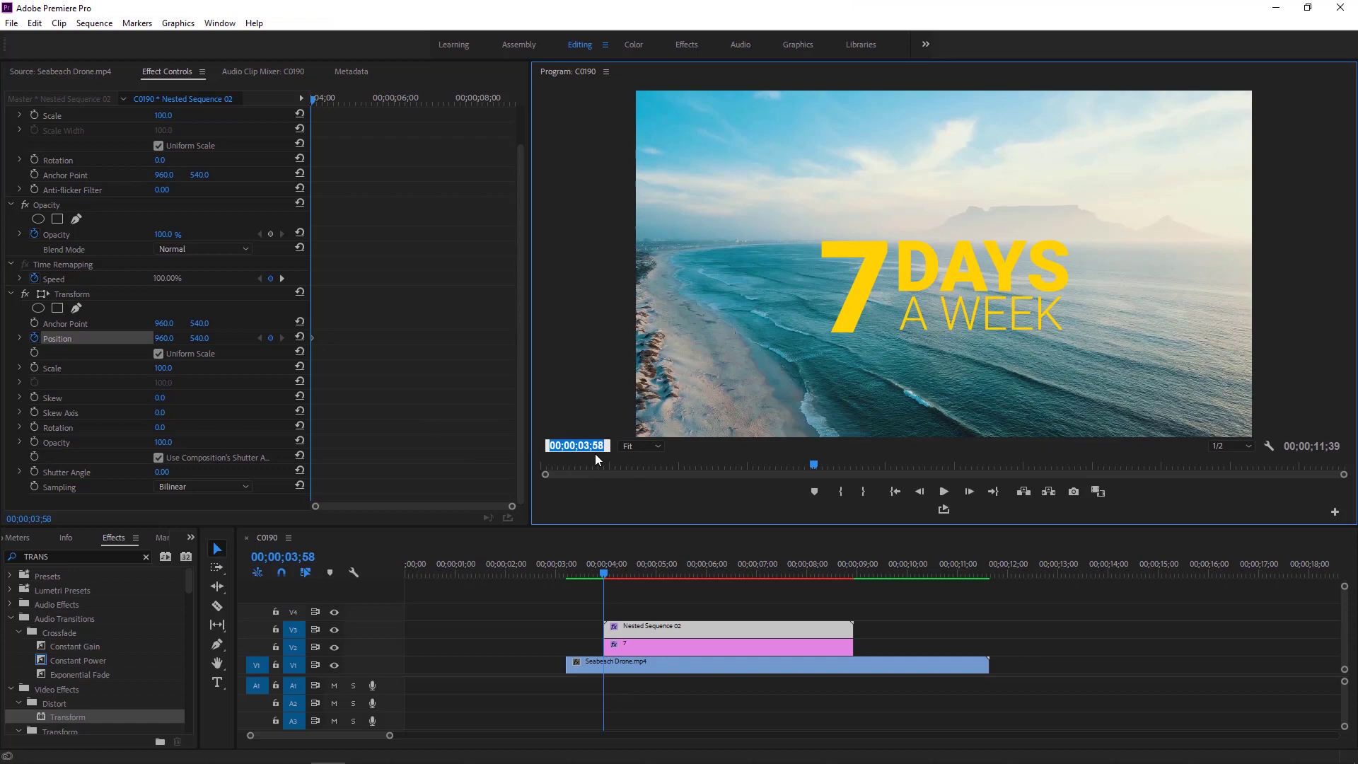
{"action": "left_click", "coordinate": [588, 446]}
{"action": "type", "text": "4"}
{"action": "key", "text": "Return"}
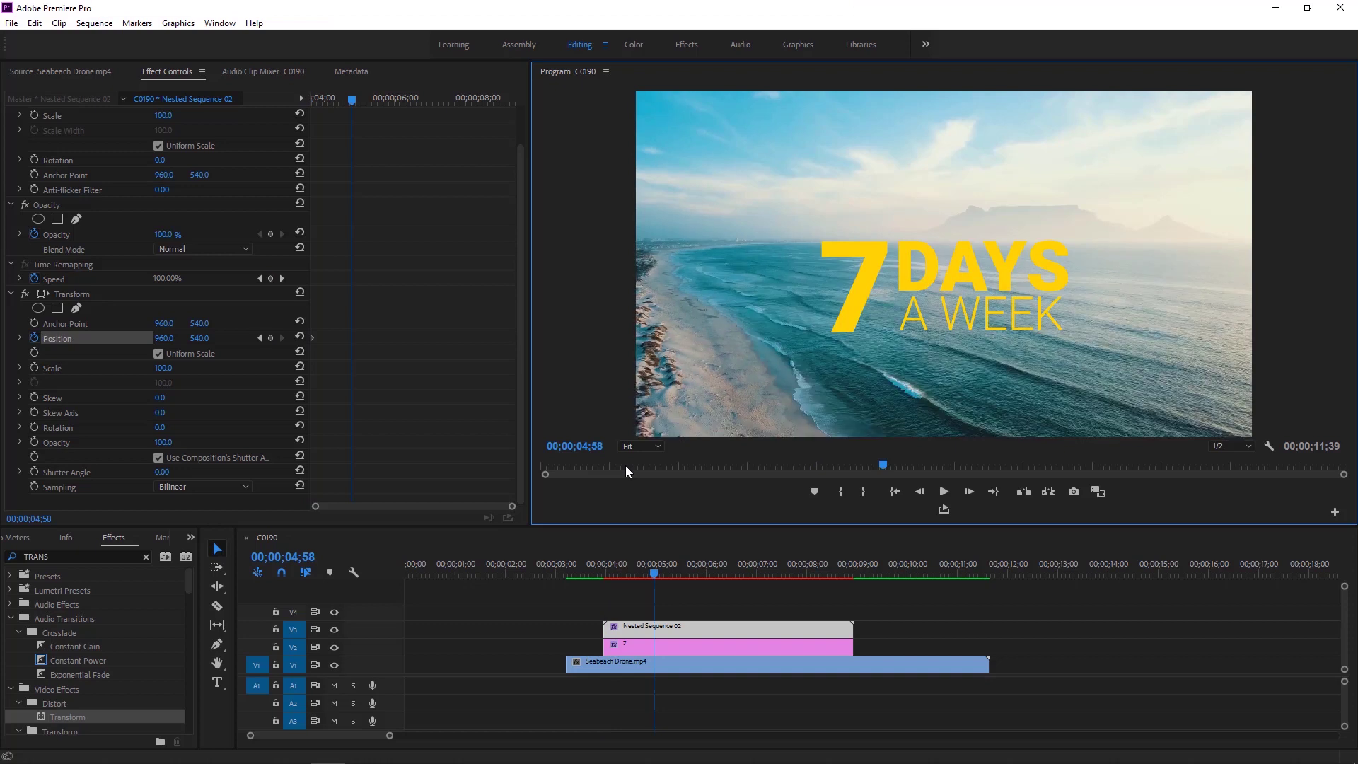
{"action": "left_click", "coordinate": [269, 338]}
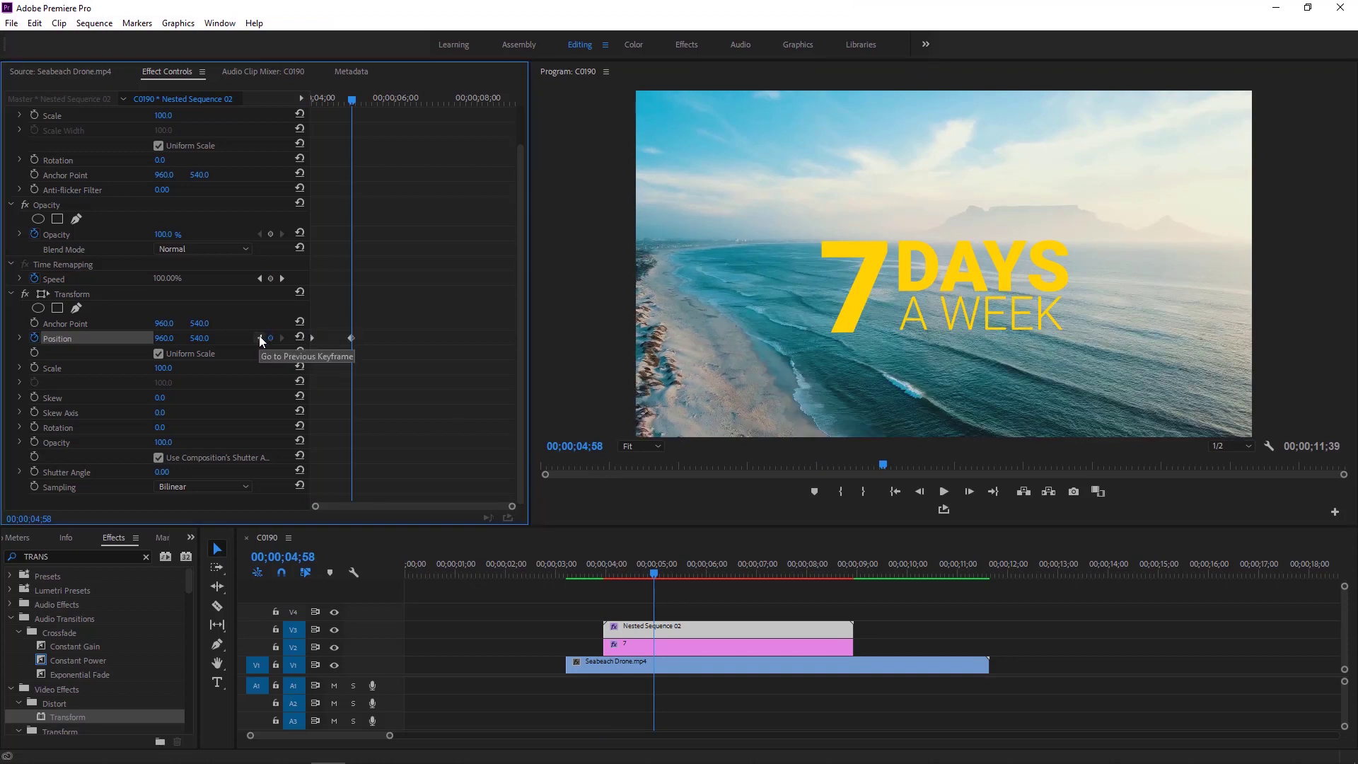
{"action": "left_click", "coordinate": [259, 338]}
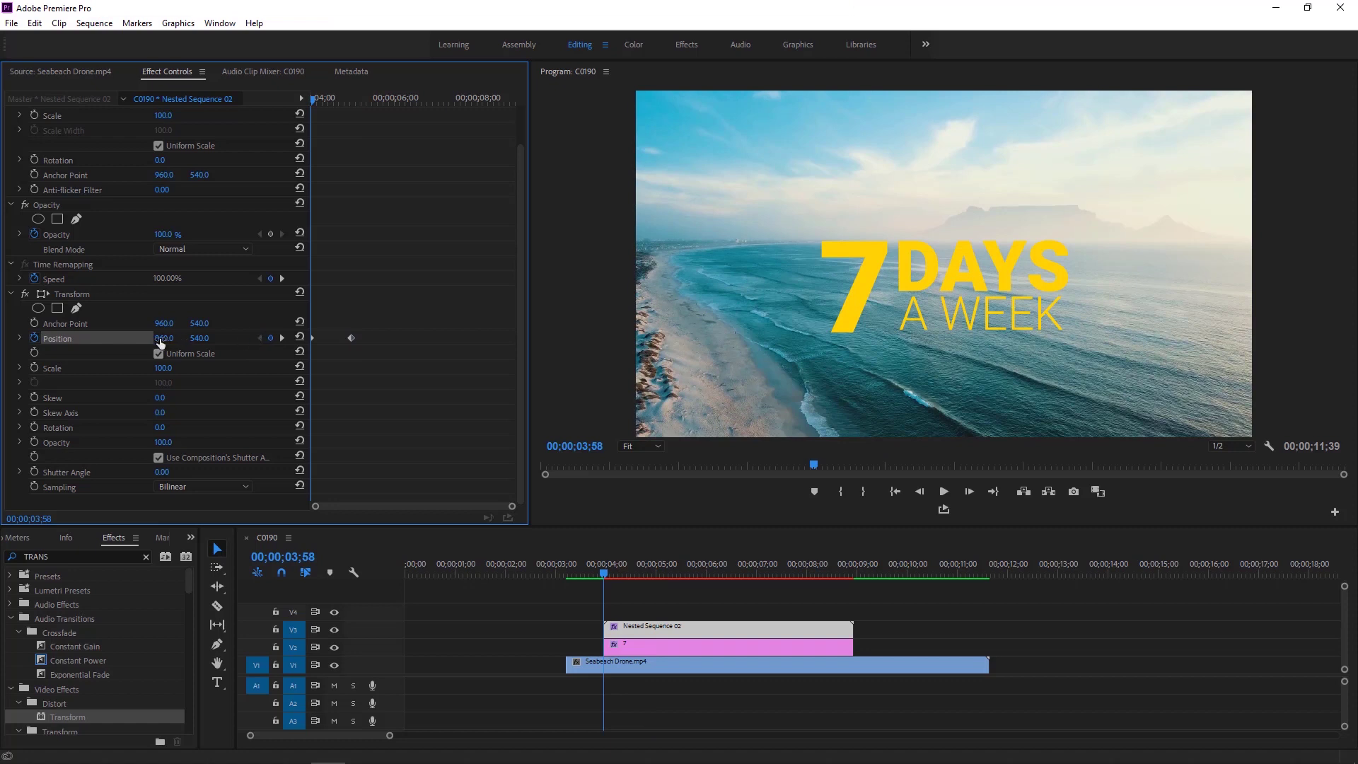
{"action": "left_click_drag", "start_coordinate": [164, 338], "coordinate": [67, 338]}
{"action": "key", "text": "space"}
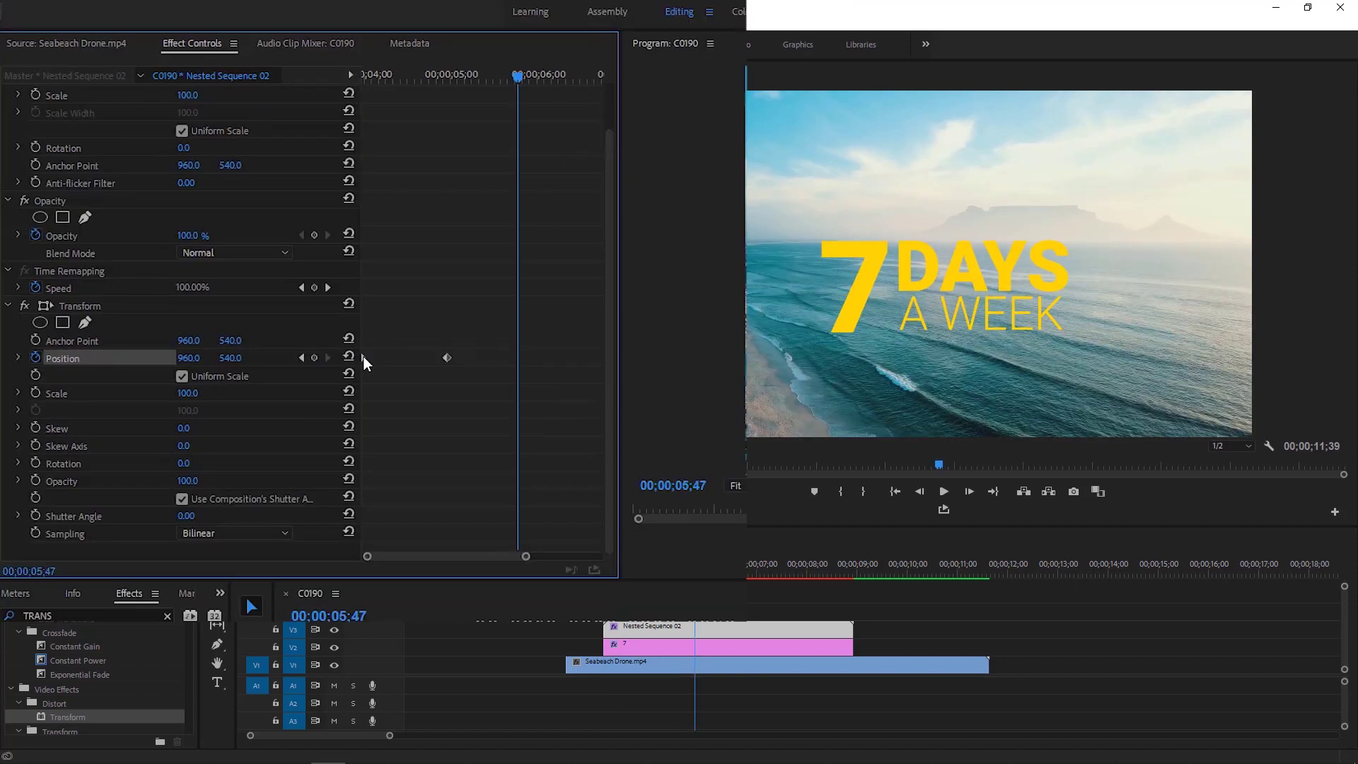
Step: Ease Out the first keyframe, Ease In the second, and set a custom 180 shutter angle
{"action": "right_click", "coordinate": [363, 356]}
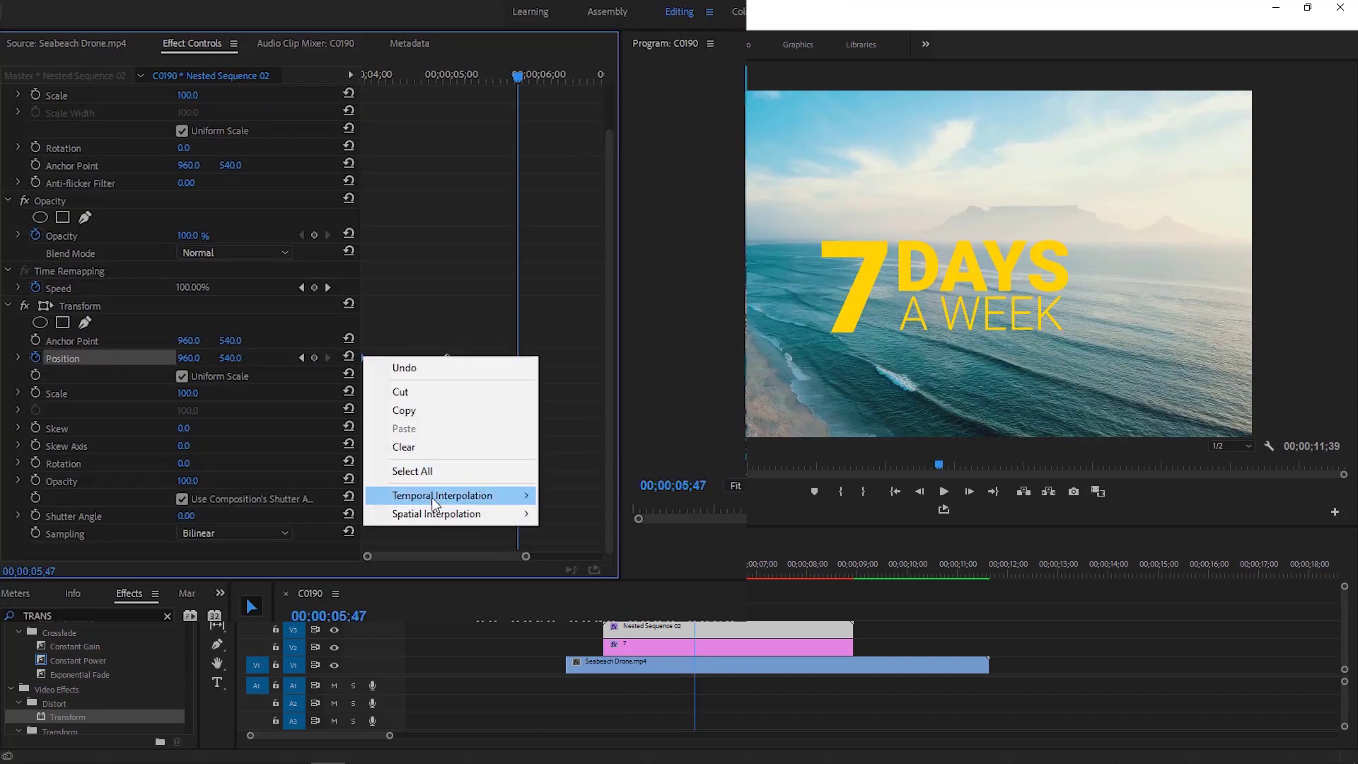
{"action": "mouse_move", "coordinate": [432, 498]}
{"action": "left_click", "coordinate": [585, 610]}
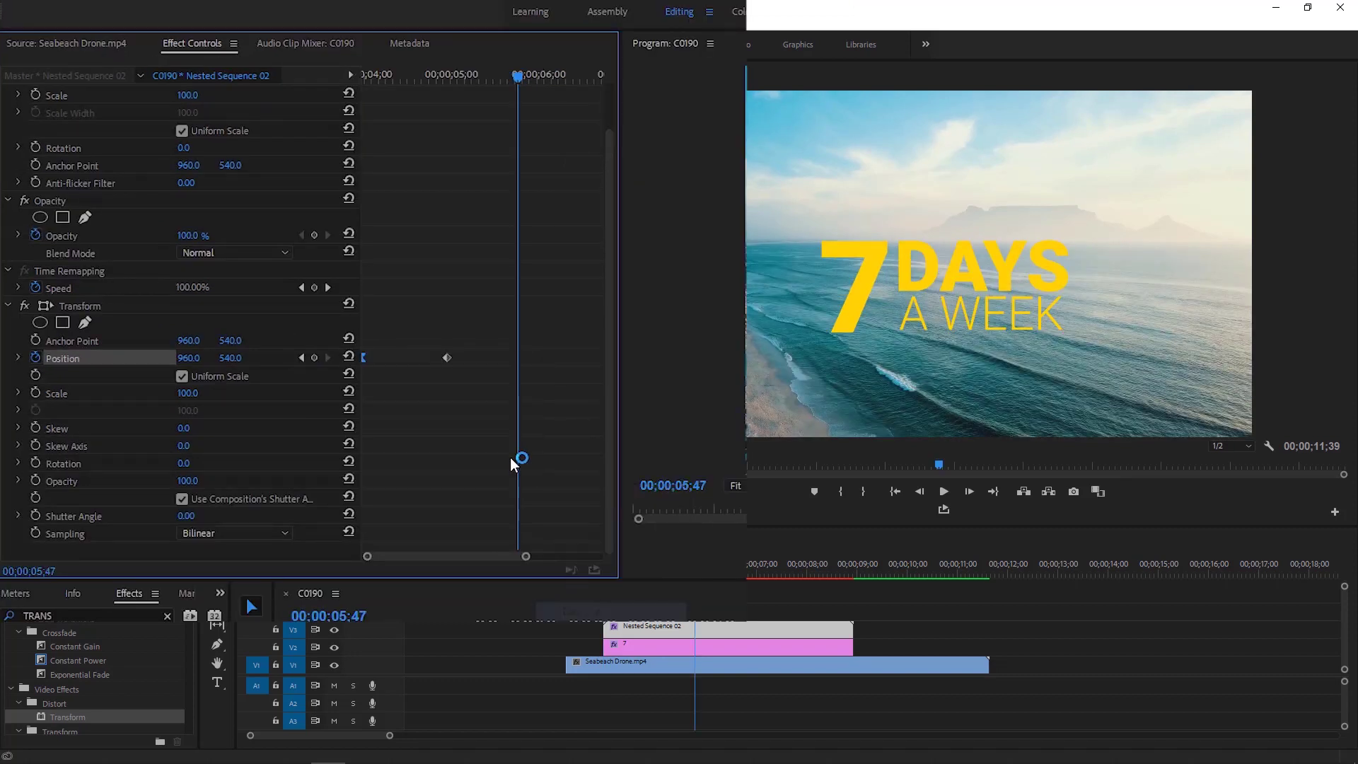
{"action": "right_click", "coordinate": [447, 356]}
{"action": "mouse_move", "coordinate": [519, 496]}
{"action": "left_click", "coordinate": [584, 592]}
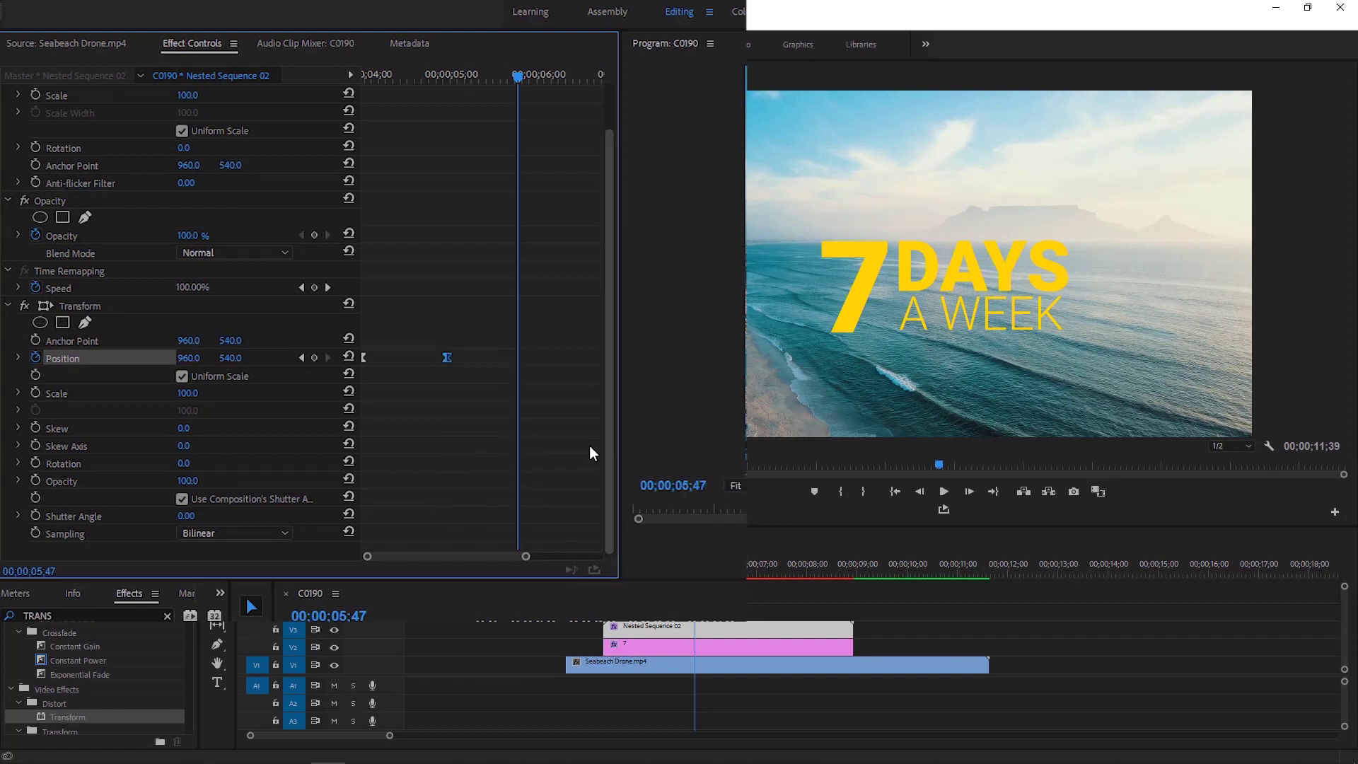
{"action": "left_click", "coordinate": [184, 497]}
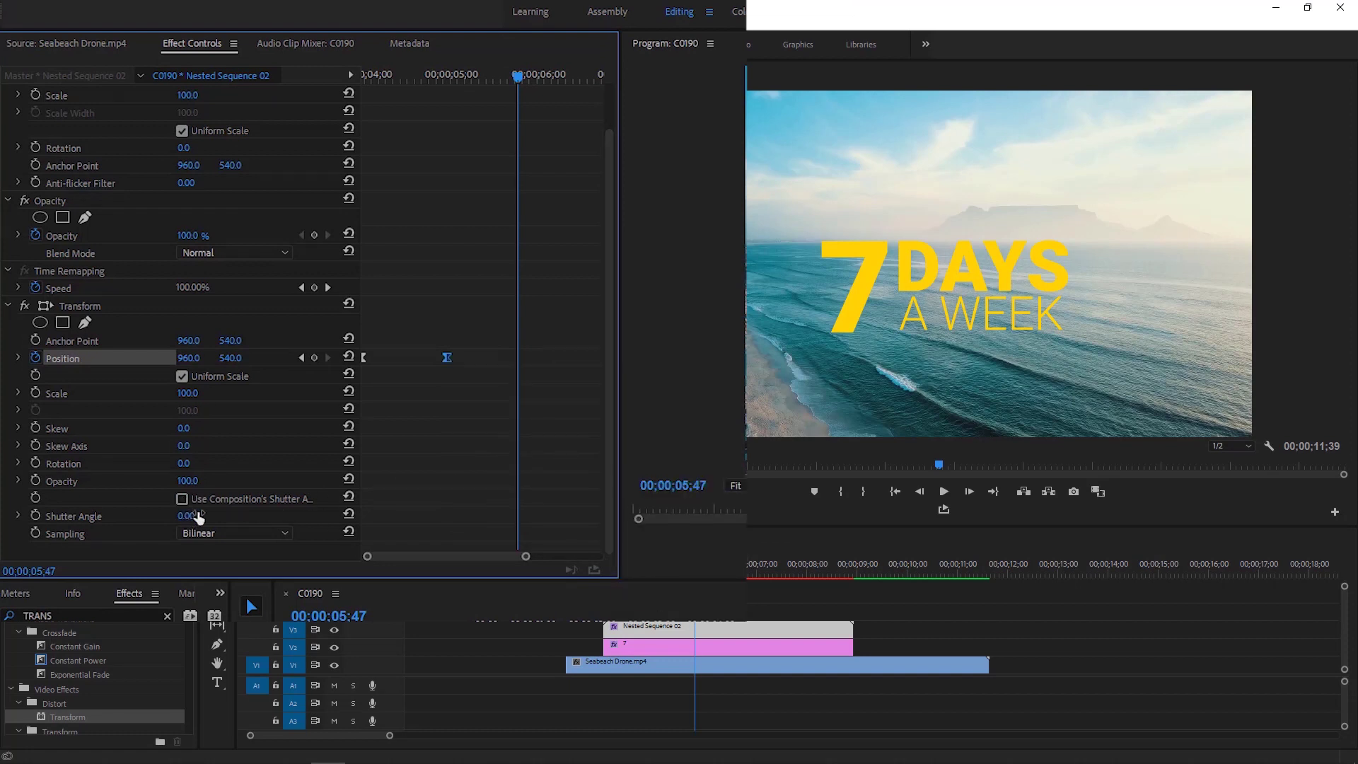
{"action": "left_click", "coordinate": [196, 516]}
{"action": "type", "text": "180"}
Step: Confirm the 180 shutter angle and apply a Crop effect to Nested Sequence 02
{"action": "key", "text": "Return"}
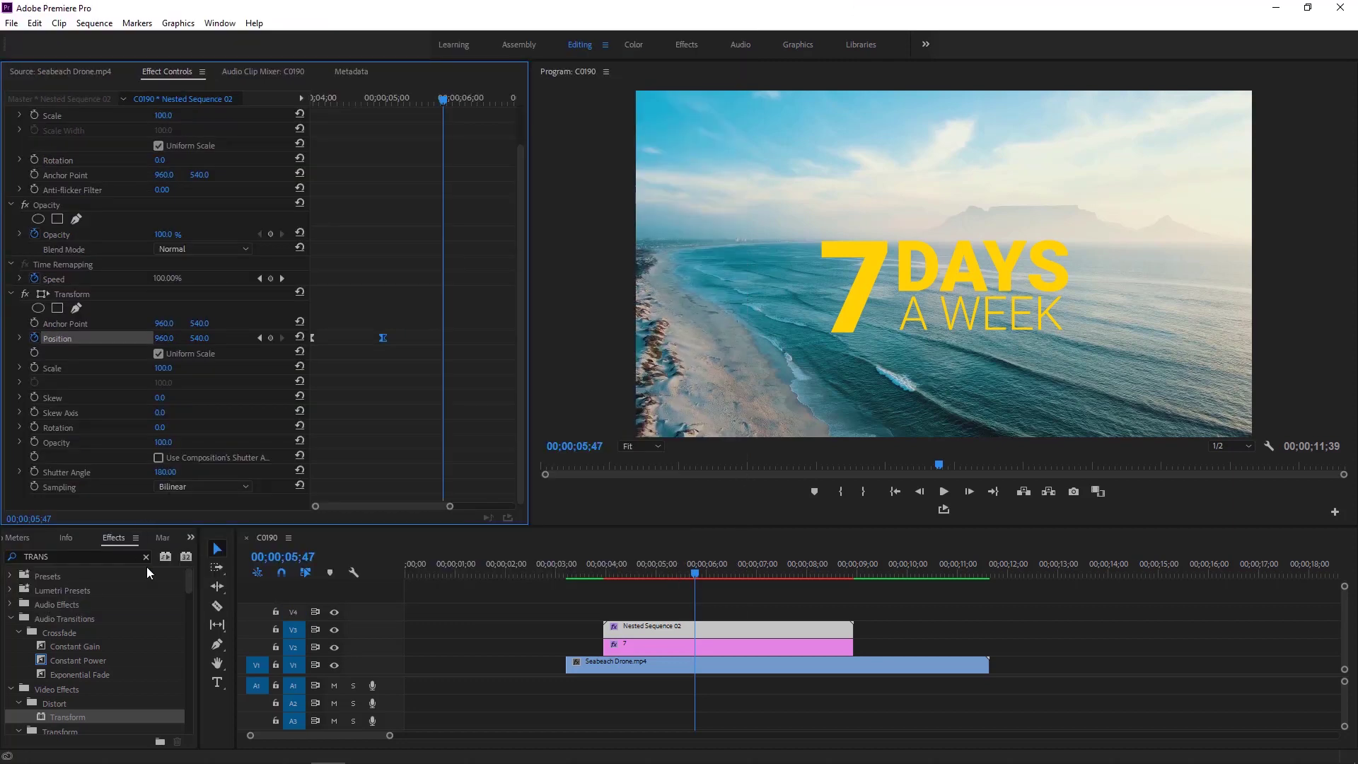
{"action": "left_click", "coordinate": [145, 556]}
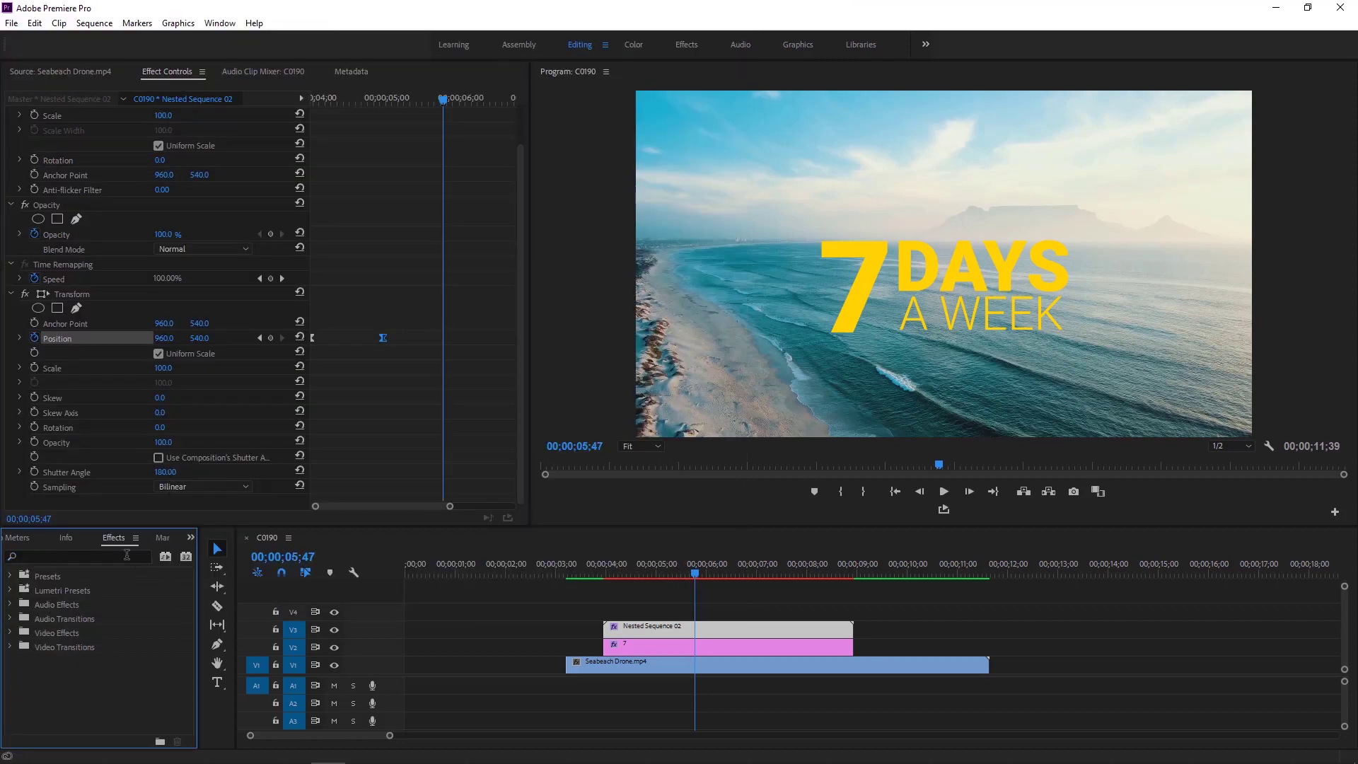
{"action": "left_click", "coordinate": [127, 555]}
{"action": "type", "text": "CROP"}
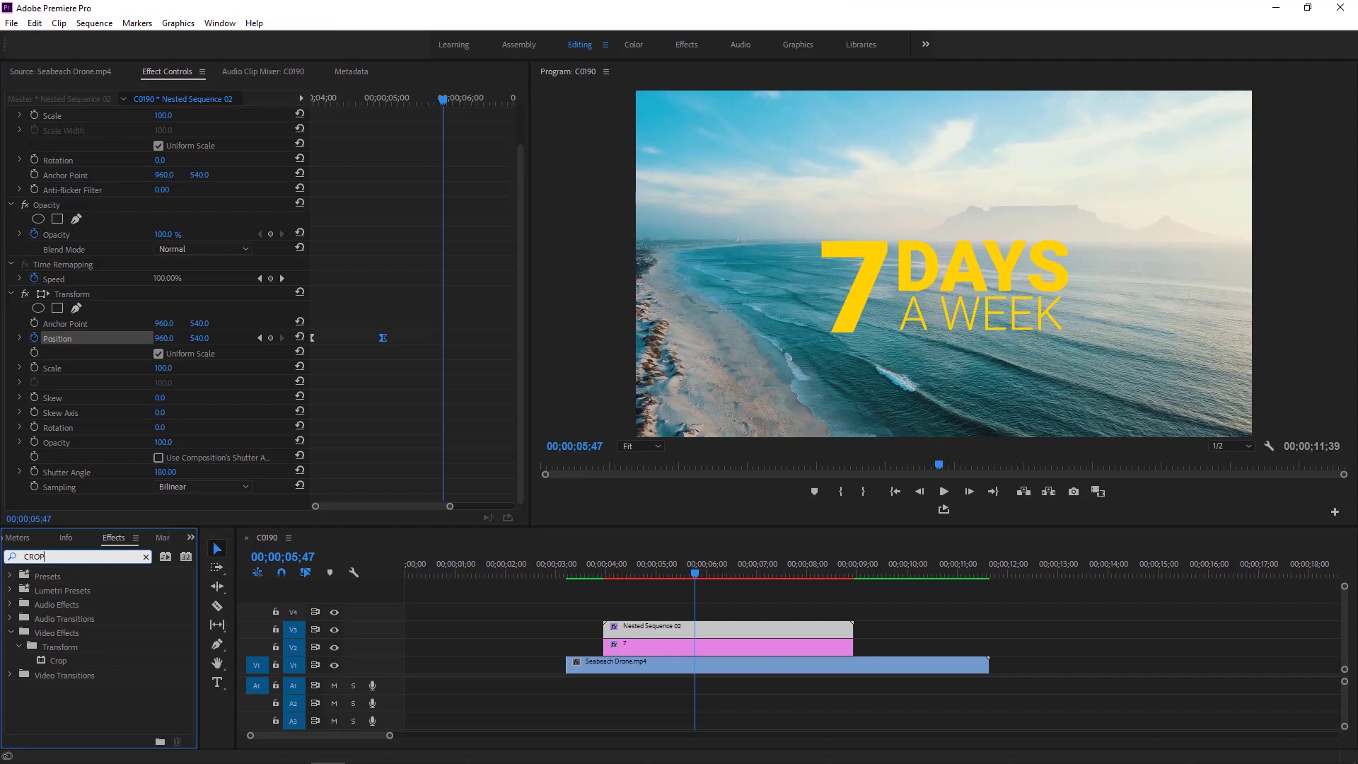
{"action": "left_click_drag", "start_coordinate": [55, 663], "coordinate": [660, 631]}
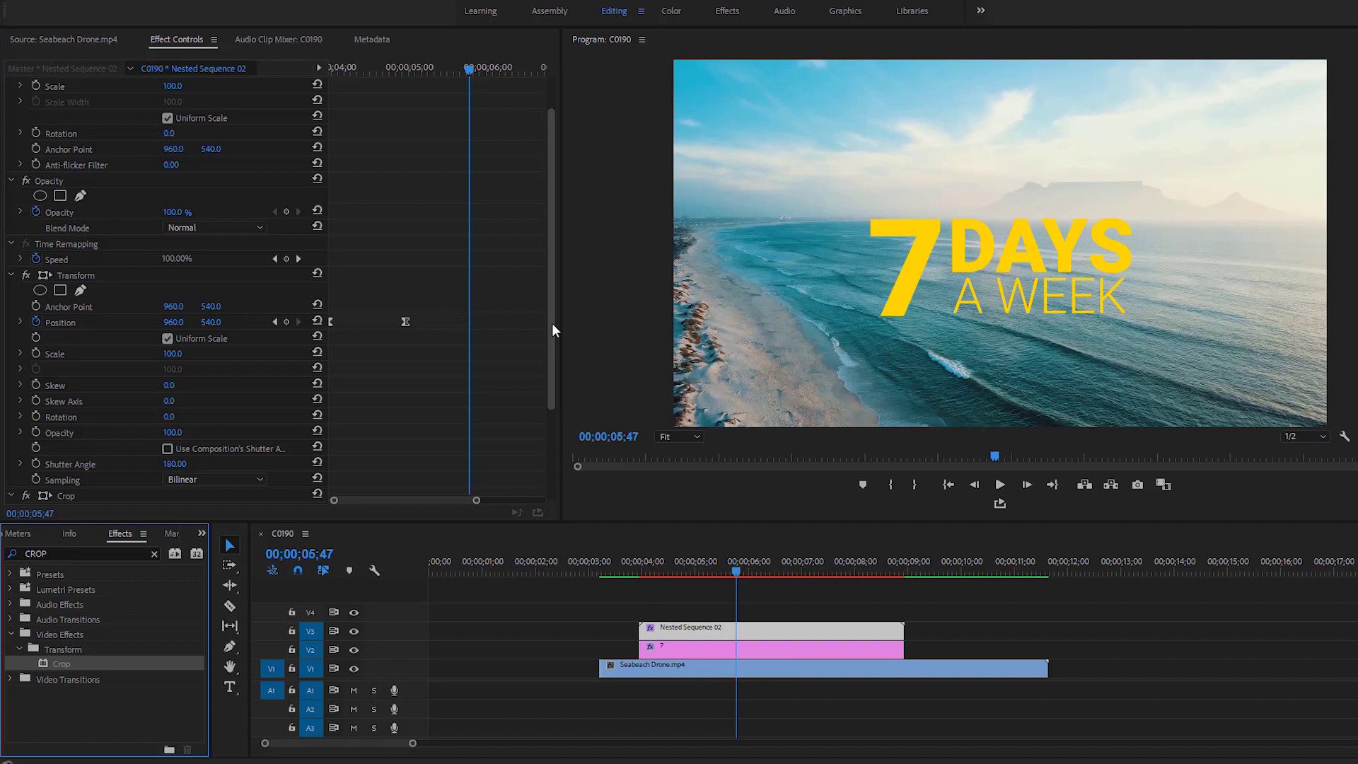
Step: Crop the nested title's left side to 40.9% in the Program monitor
{"action": "left_click_drag", "start_coordinate": [520, 339], "coordinate": [514, 460]}
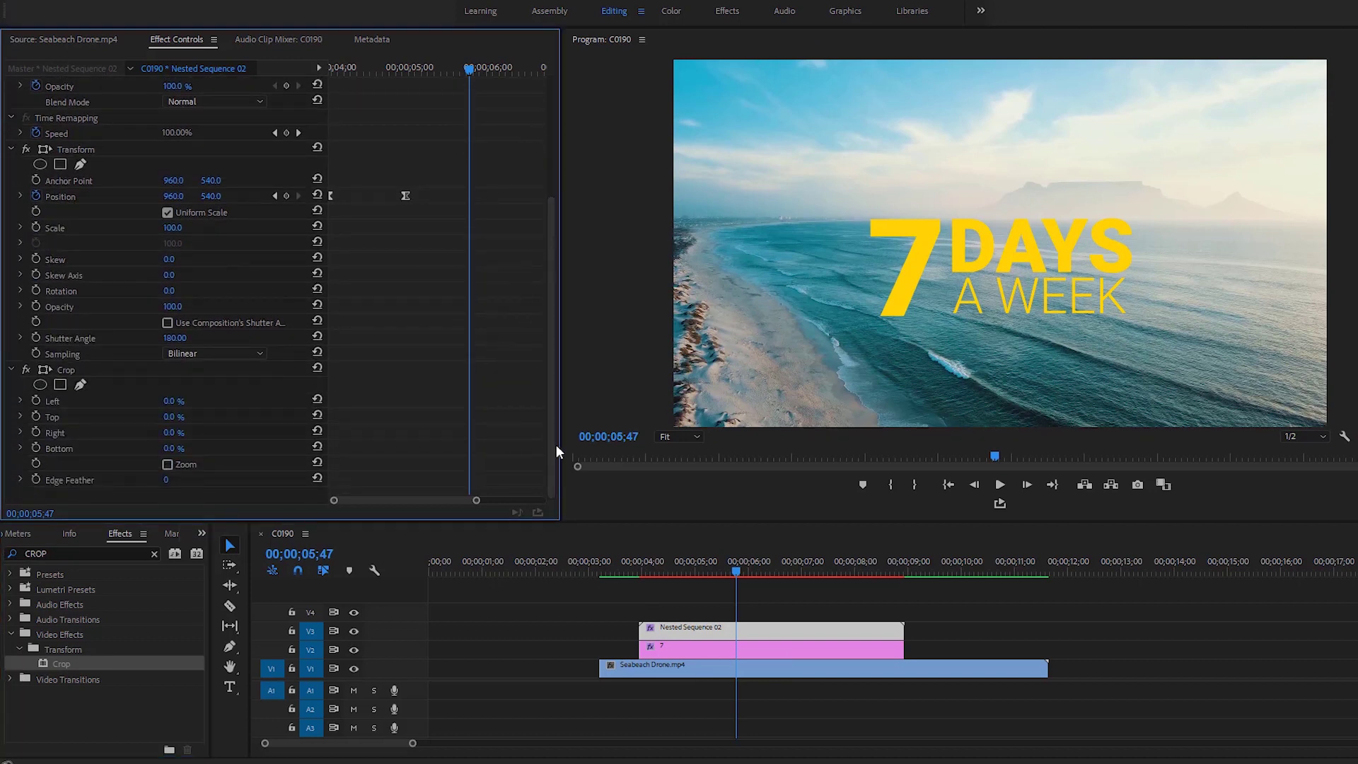
{"action": "left_click", "coordinate": [68, 371]}
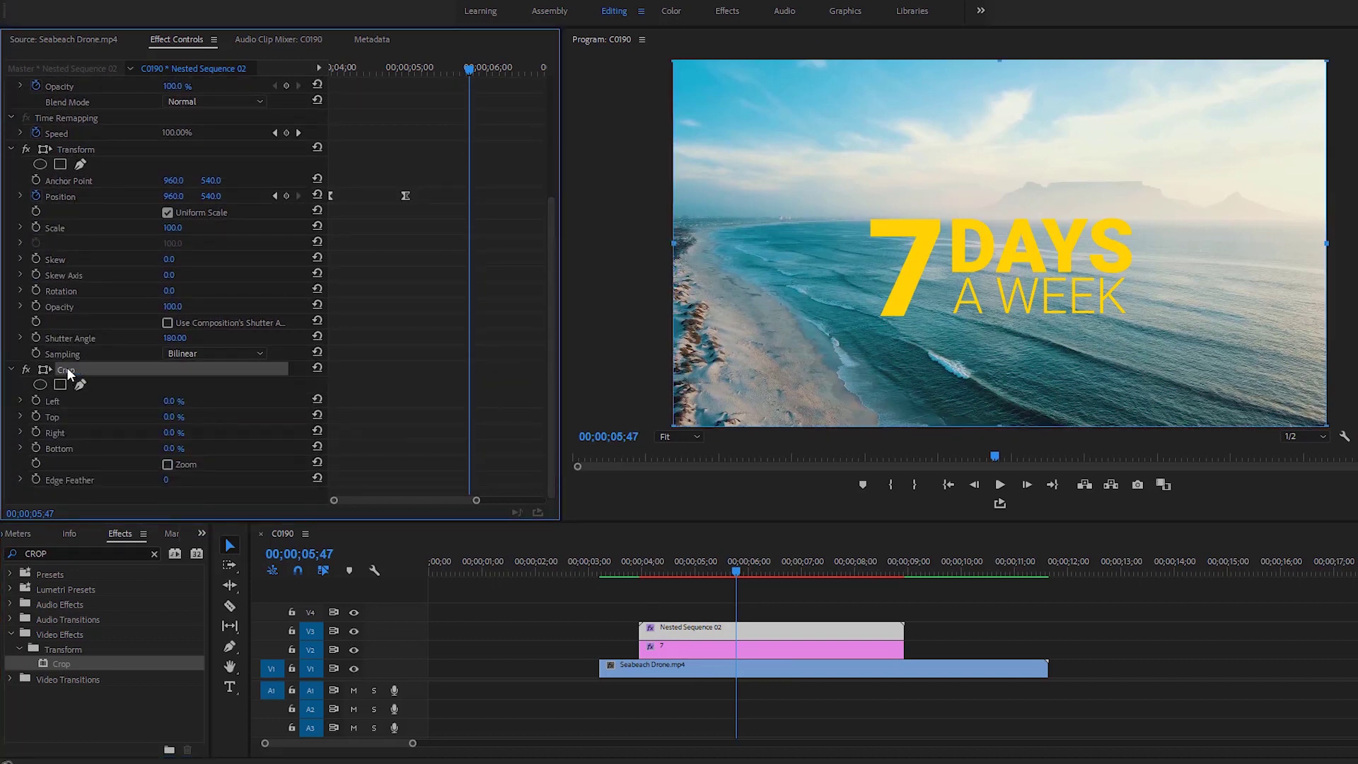
{"action": "left_click_drag", "start_coordinate": [673, 243], "coordinate": [940, 257]}
{"action": "left_click_drag", "start_coordinate": [600, 570], "coordinate": [666, 590]}
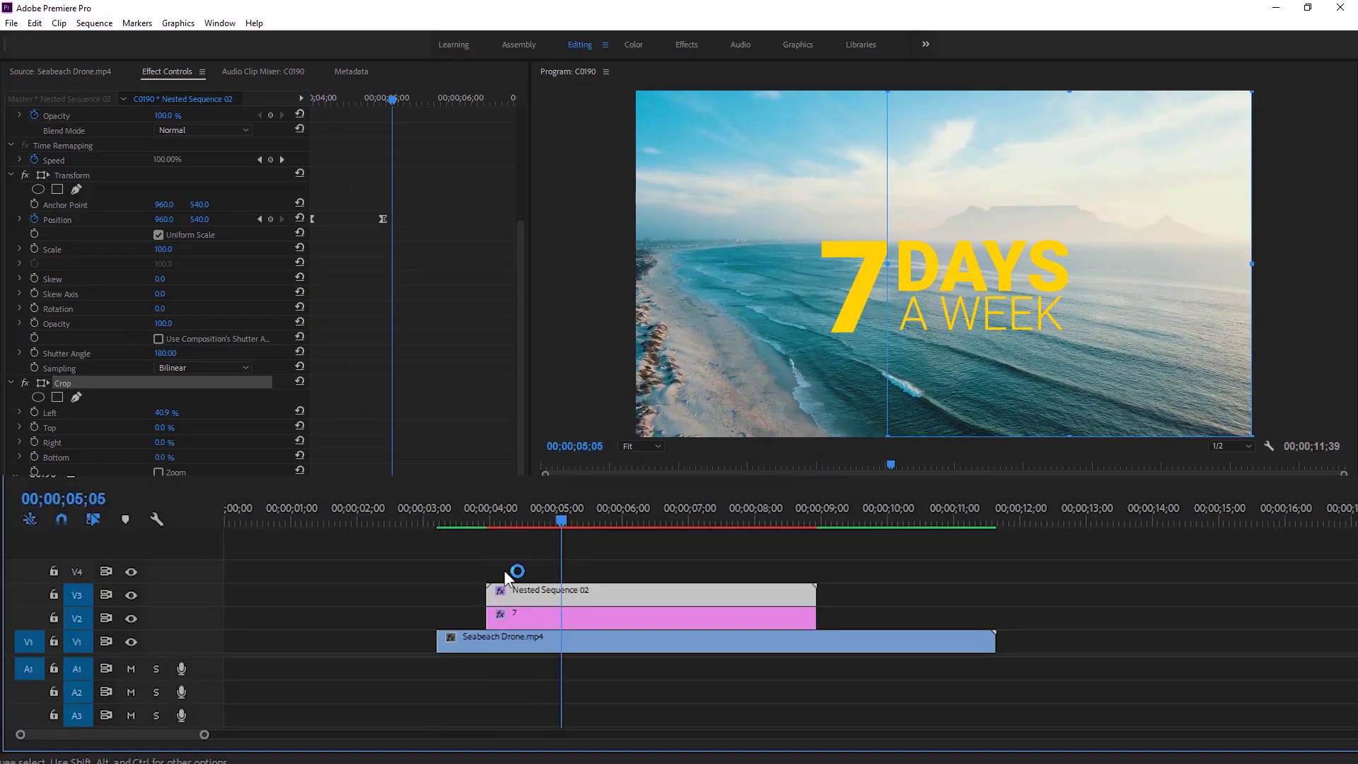
Step: Add a lengthened Cross Dissolve at the 7's in point and play back from 03;13
{"action": "left_click", "coordinate": [492, 618]}
{"action": "right_click", "coordinate": [492, 619]}
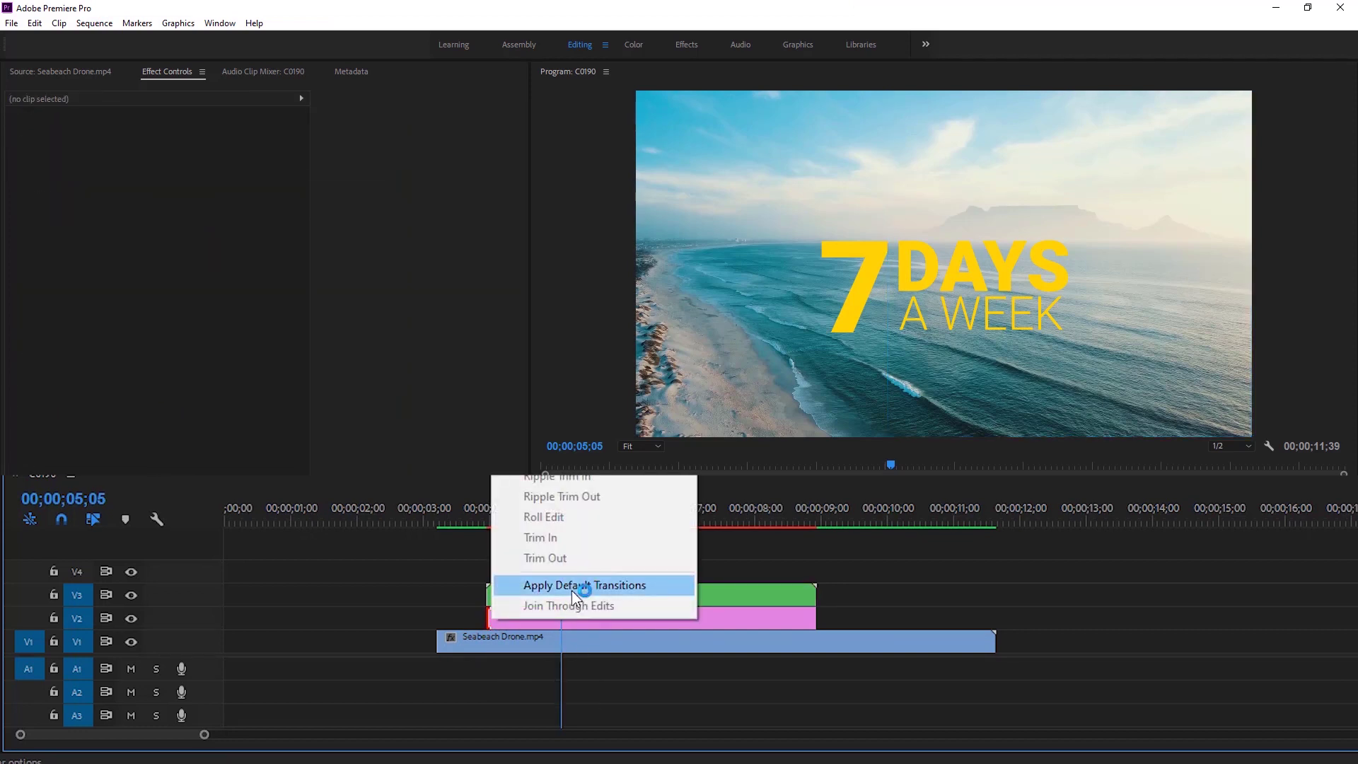
{"action": "left_click", "coordinate": [574, 586]}
{"action": "left_click_drag", "start_coordinate": [504, 618], "coordinate": [591, 607]}
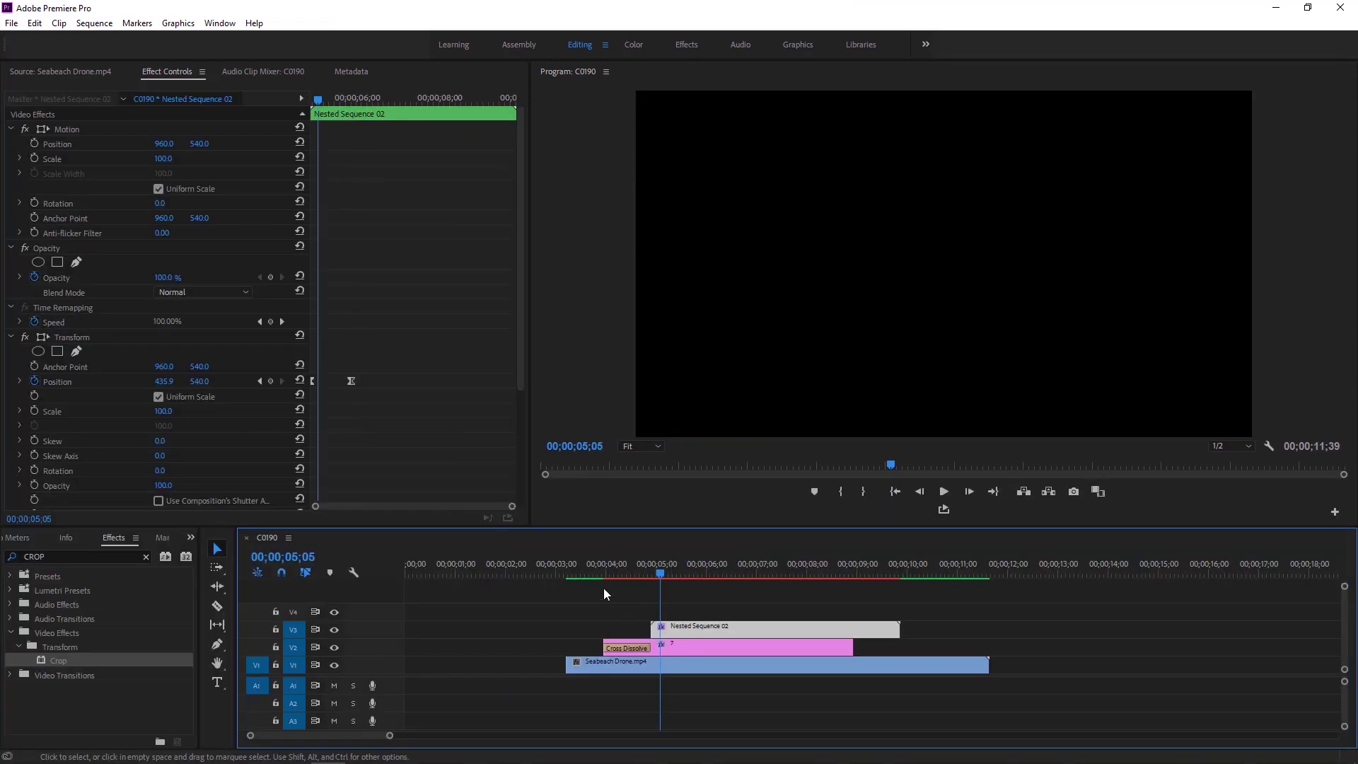
{"action": "left_click_drag", "start_coordinate": [594, 574], "coordinate": [568, 577]}
{"action": "key", "text": "space"}
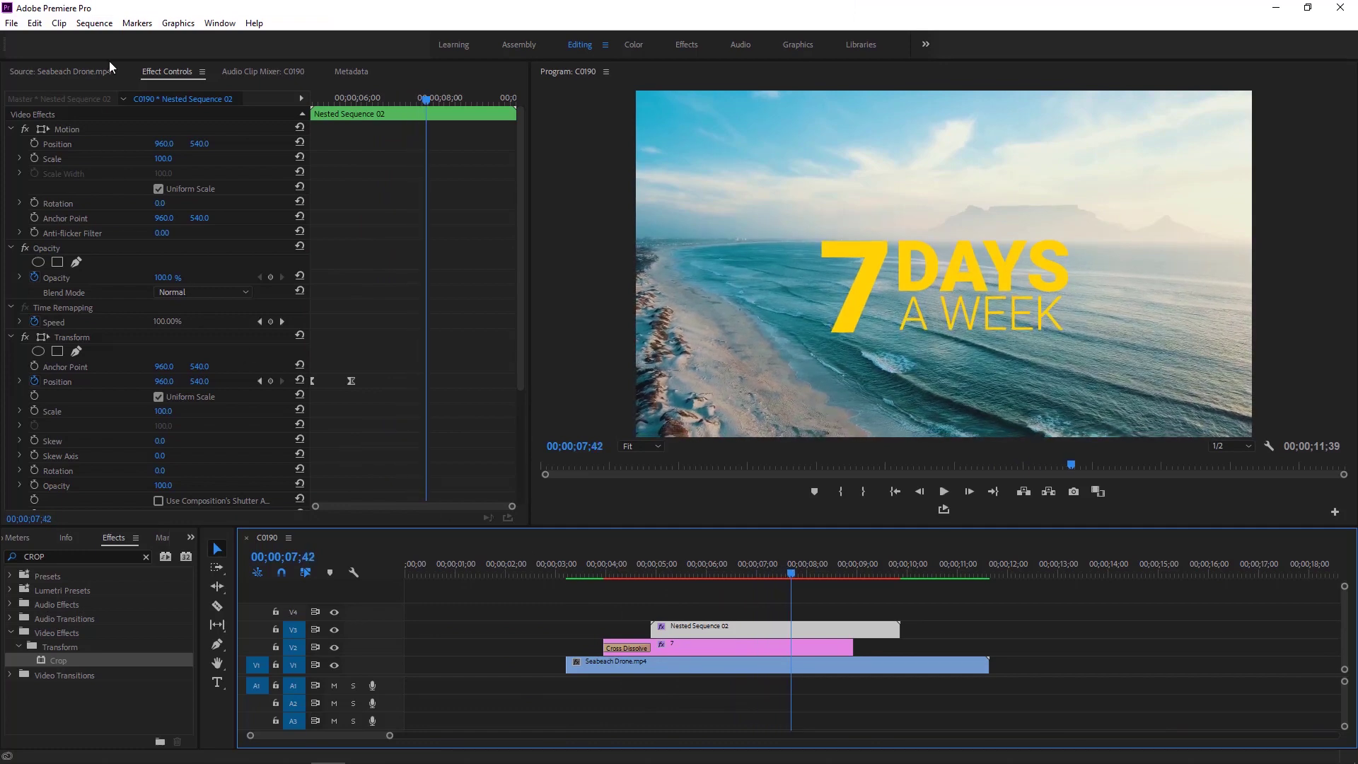
Step: Run Sequence > Render Effects In to Out to render the effect previews
{"action": "left_click", "coordinate": [95, 23]}
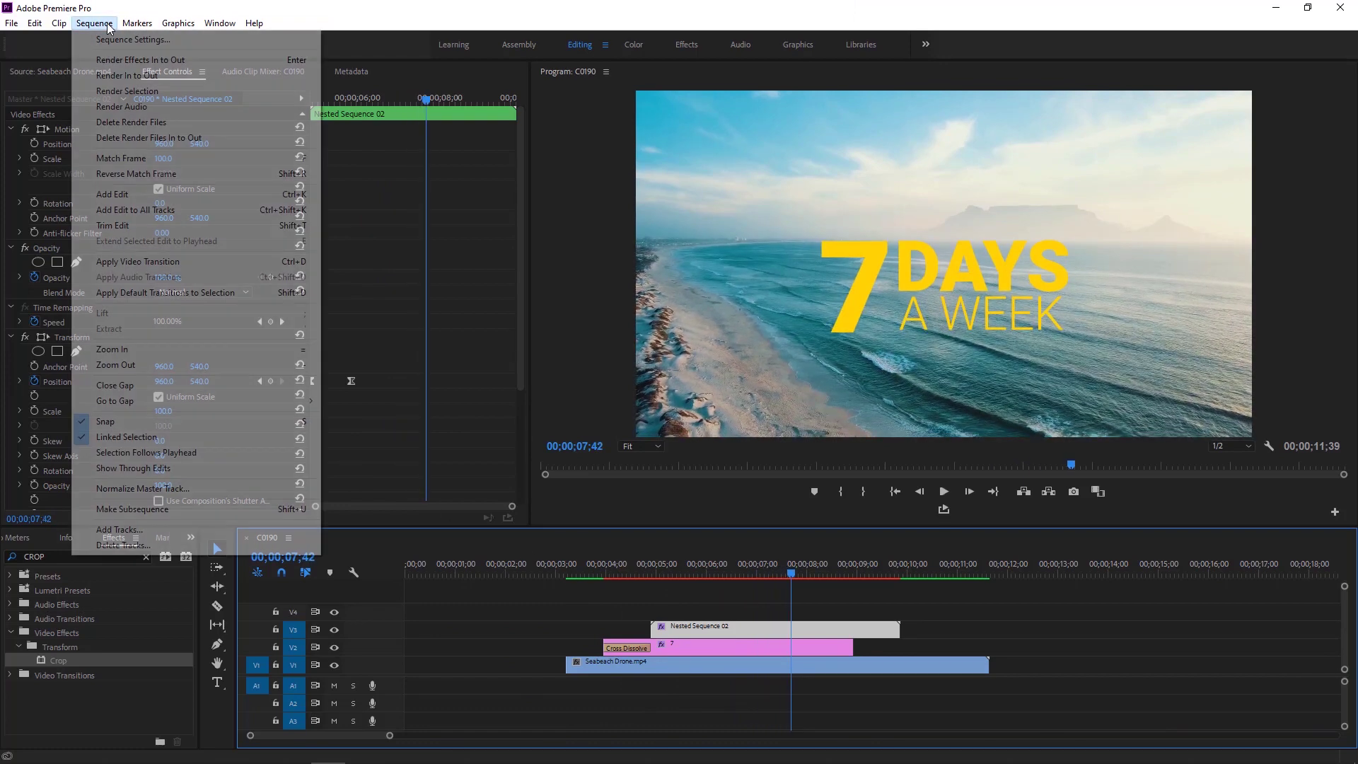
{"action": "left_click", "coordinate": [111, 60]}
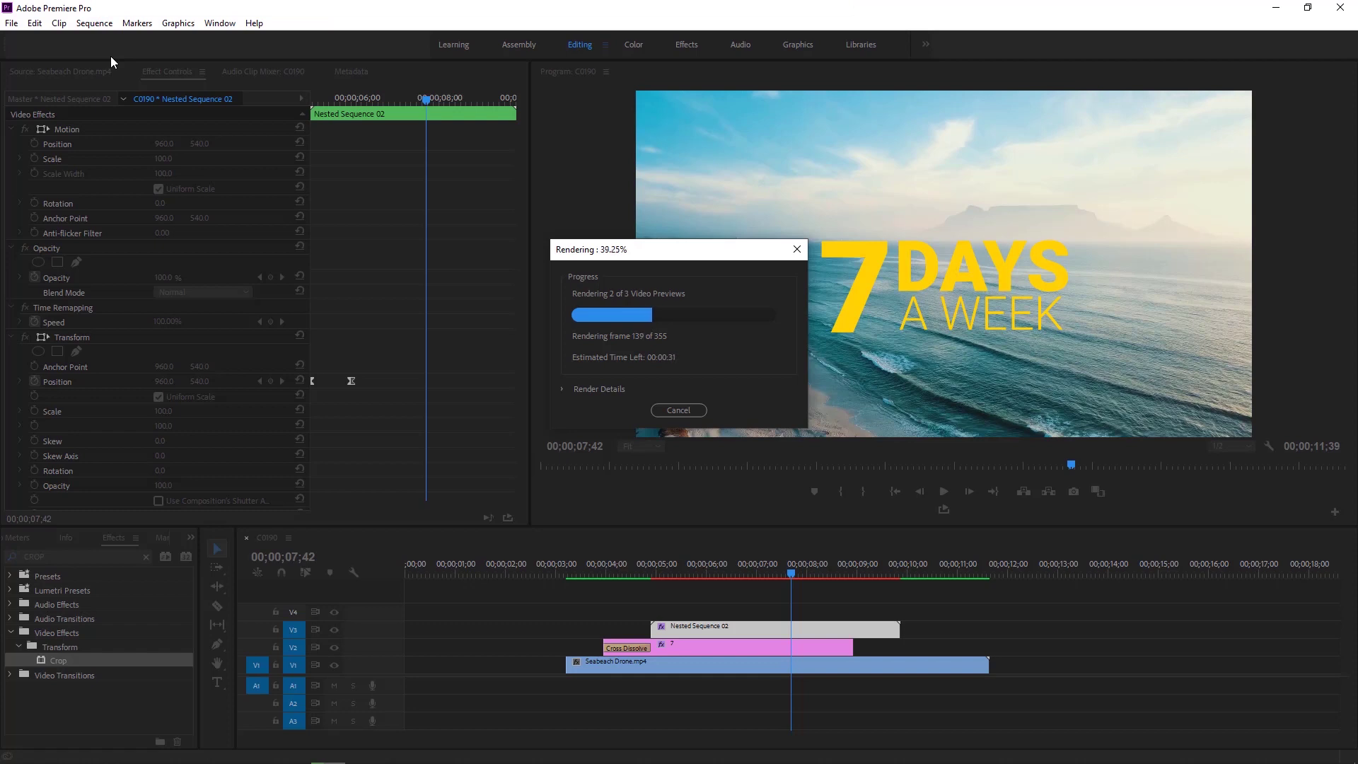